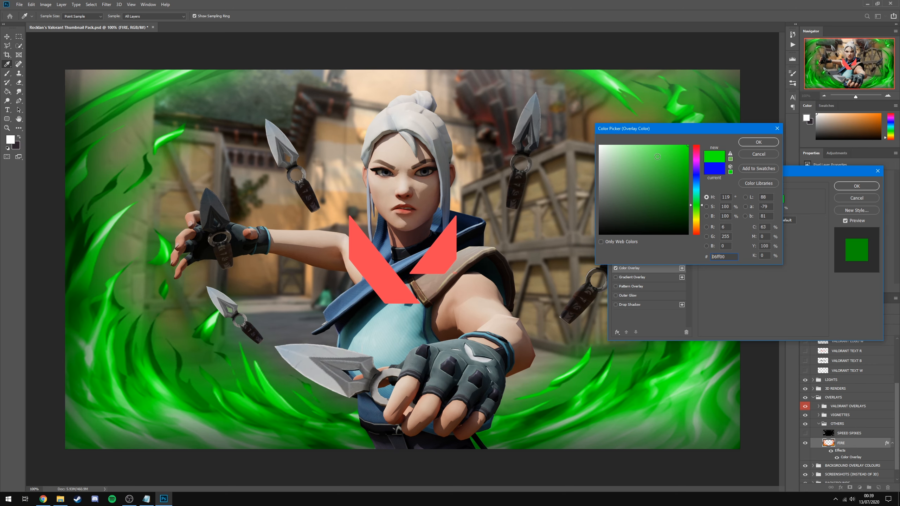
# Cancel the FIRE layer's colour overlay change, hide FIRE, and show SPEED SPIKES in the OTHERS group instead
pyautogui.click(752, 156)
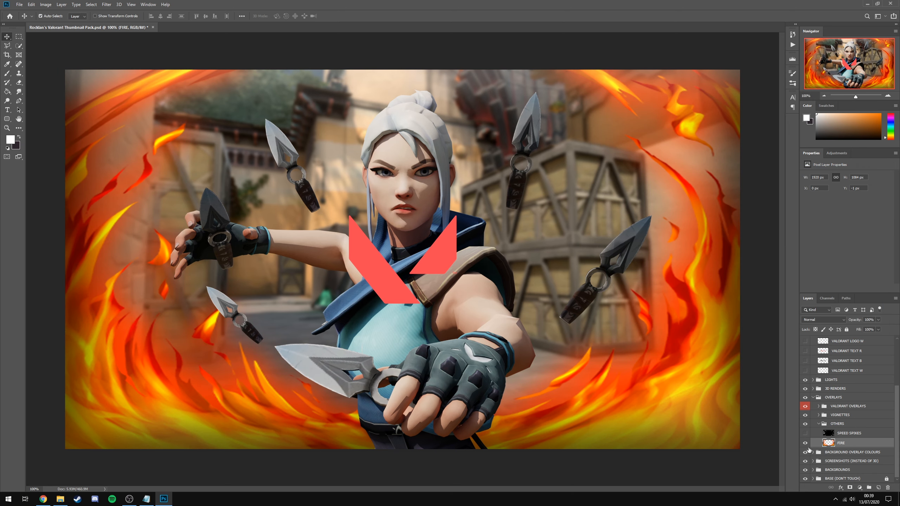
pyautogui.click(805, 442)
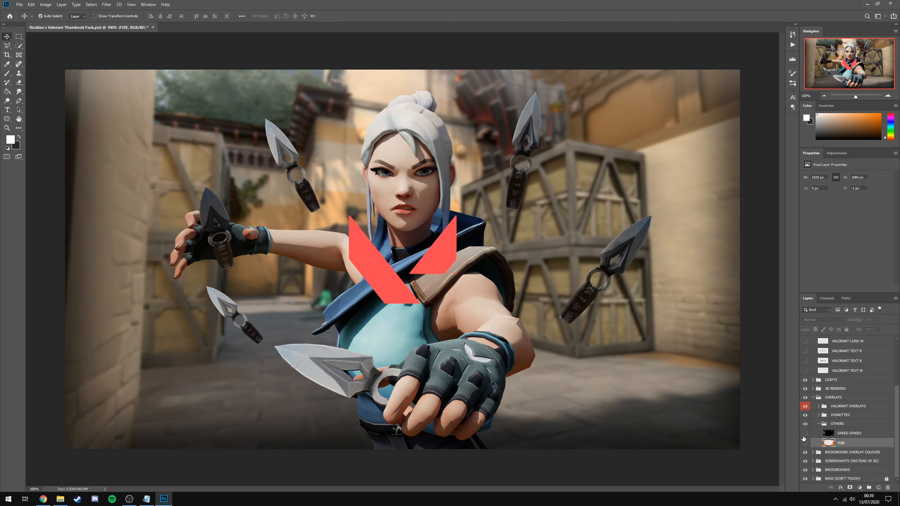
pyautogui.click(805, 433)
pyautogui.click(819, 423)
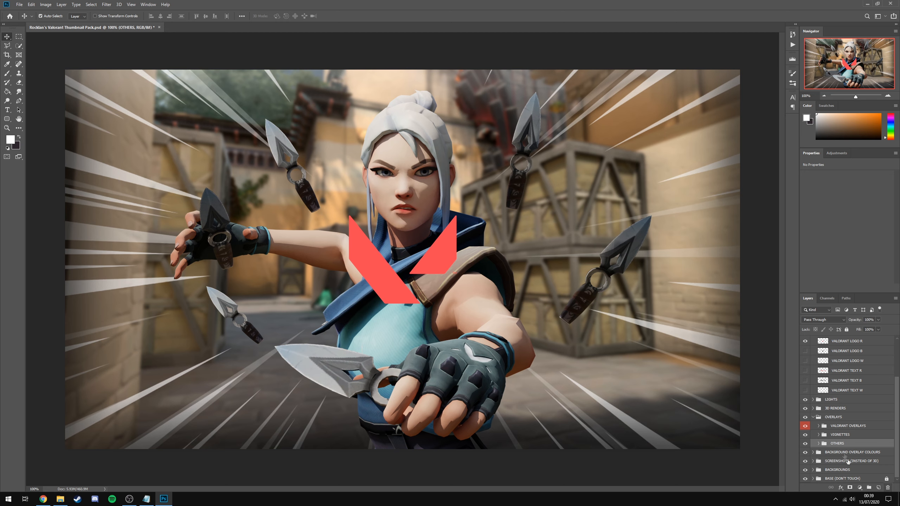
# Hide the VALORANT LOGO R layer and collapse the LOGOS group
pyautogui.scroll(3, 837, 448)
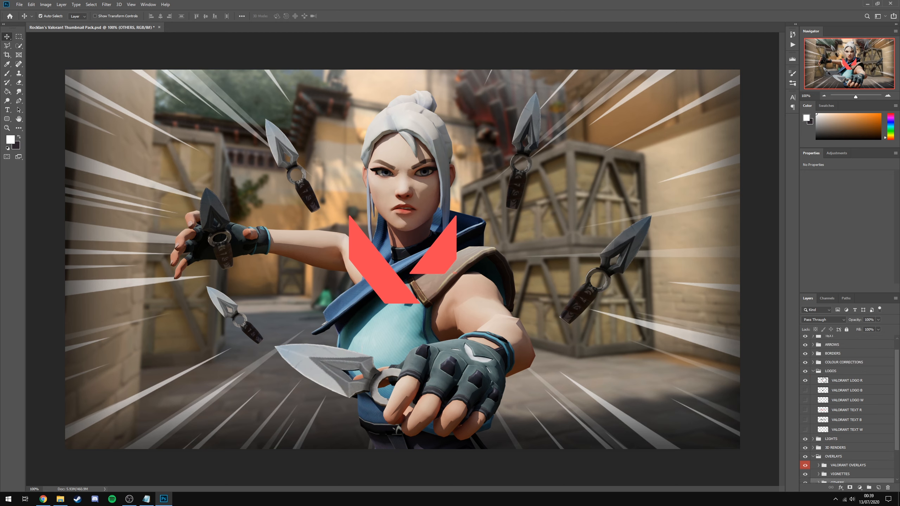
pyautogui.click(805, 380)
pyautogui.click(814, 371)
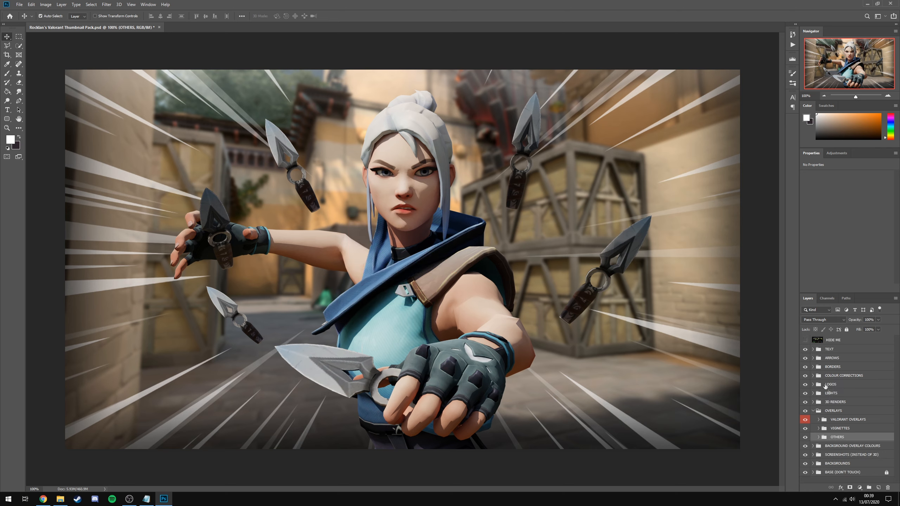
# Expand the COLOUR CORRECTIONS group and preview the WARM and COOL corrections one at a time
pyautogui.click(813, 376)
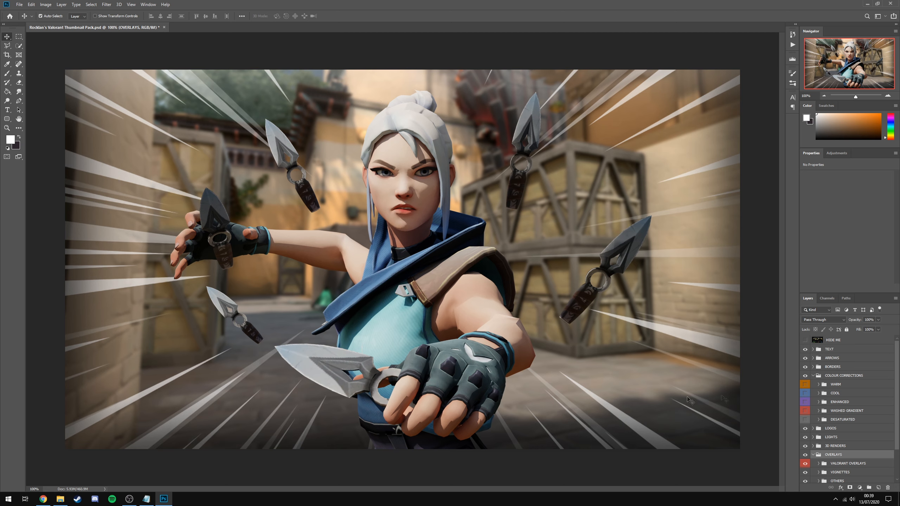
pyautogui.click(845, 385)
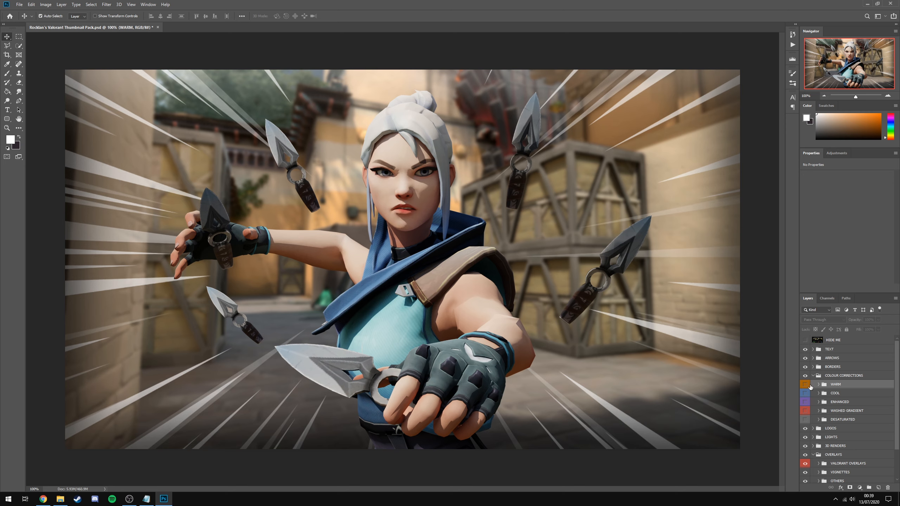
pyautogui.click(805, 386)
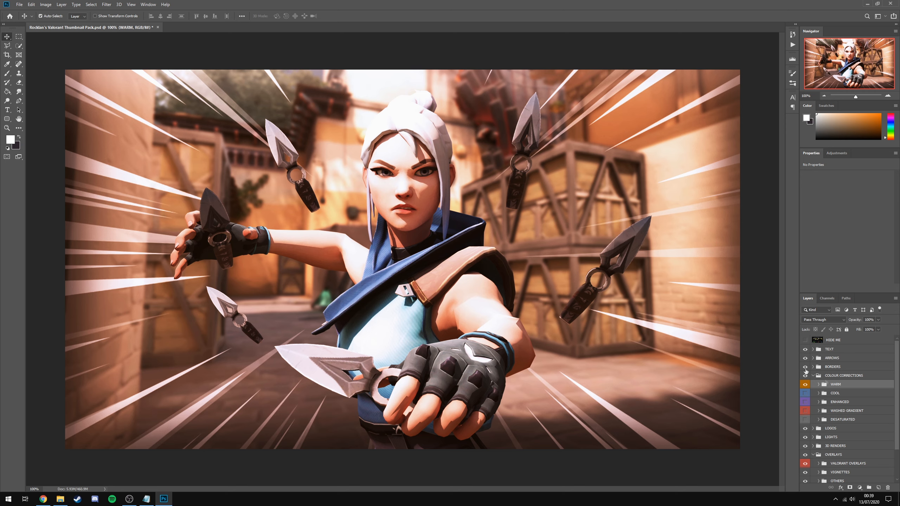
pyautogui.click(805, 385)
pyautogui.click(805, 393)
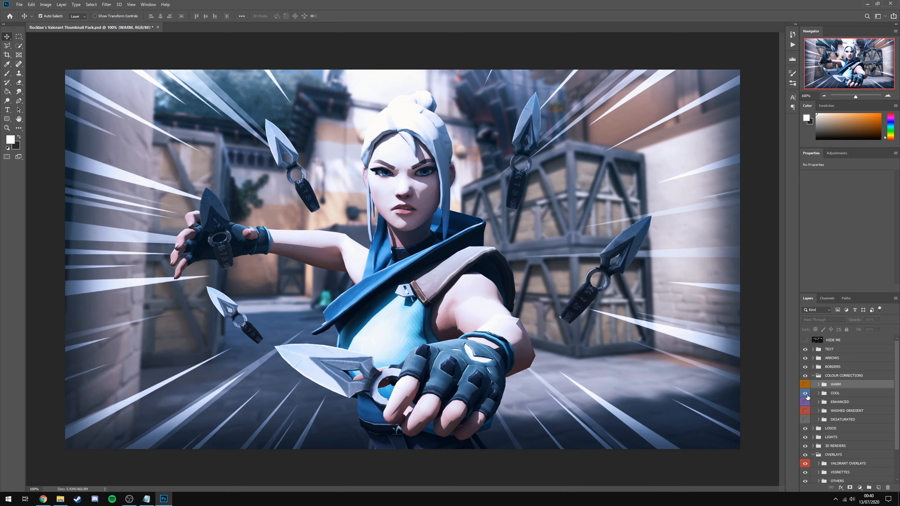
pyautogui.click(805, 393)
# Preview the ENHANCED, WASHED GRADIENT and DESATURATED colour corrections one at a time, hiding each again
pyautogui.click(806, 403)
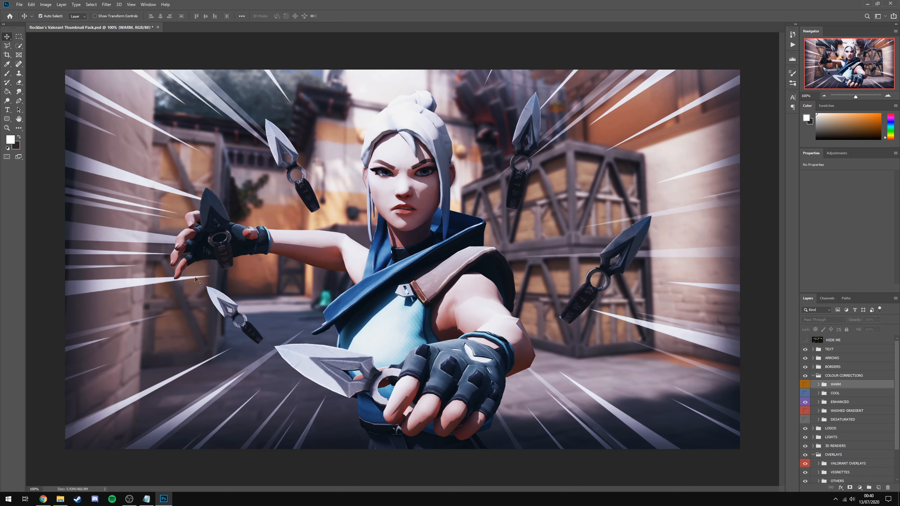
pyautogui.click(805, 402)
pyautogui.click(805, 411)
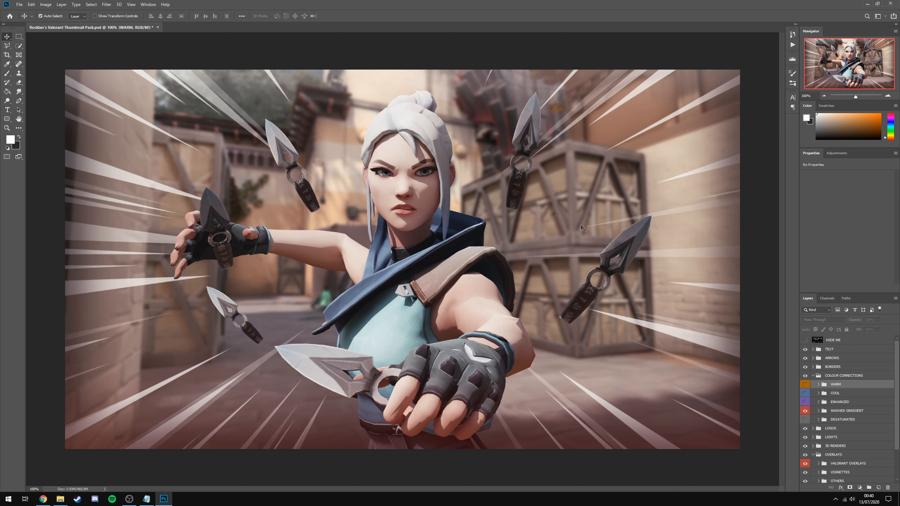
pyautogui.click(805, 411)
pyautogui.click(805, 420)
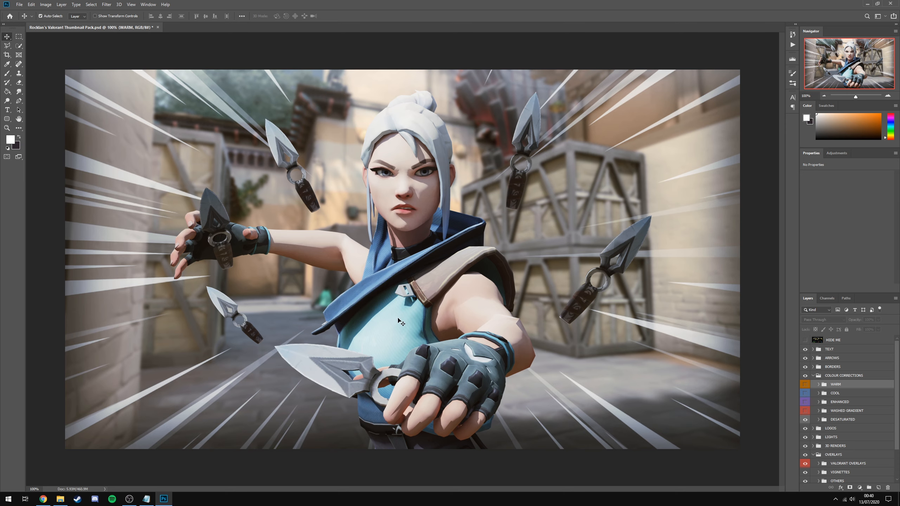
pyautogui.click(806, 420)
# Show the WARM colour correction, reduce its opacity to about 59%, and collapse the COLOUR CORRECTIONS group
pyautogui.click(805, 385)
pyautogui.scroll(-1, 845, 362)
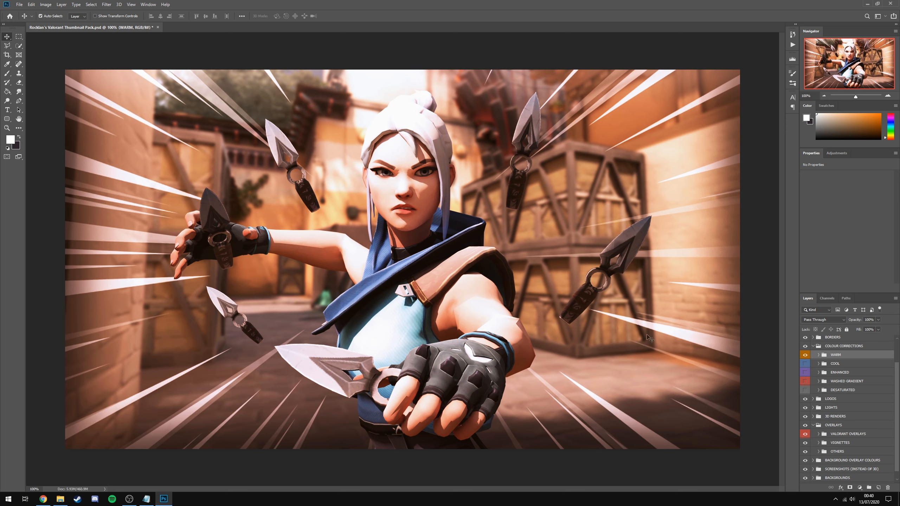
pyautogui.moveTo(860, 321); pyautogui.dragTo(675, 294)
pyautogui.moveTo(854, 321)
pyautogui.mouseDown()
pyautogui.moveTo(882, 322)
pyautogui.moveTo(852, 321)
pyautogui.mouseUp()
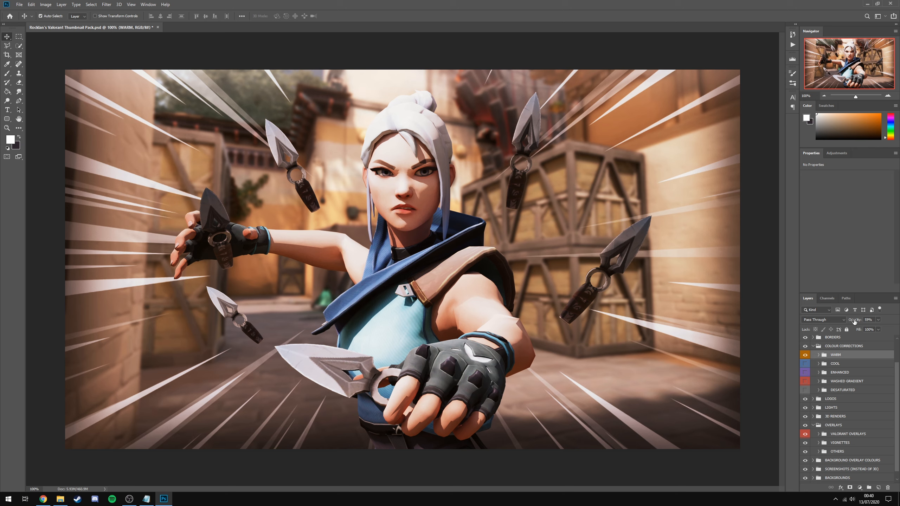
pyautogui.click(813, 346)
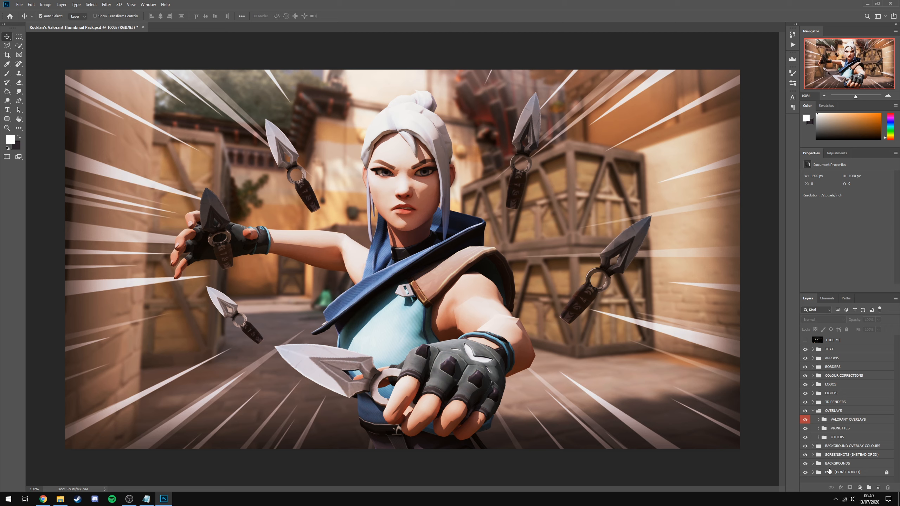
# Expand the BACKGROUND OVERLAY COLOURS group and preview its RED, ORANGE and YELLOW overlays one at a time
pyautogui.click(840, 455)
pyautogui.click(836, 447)
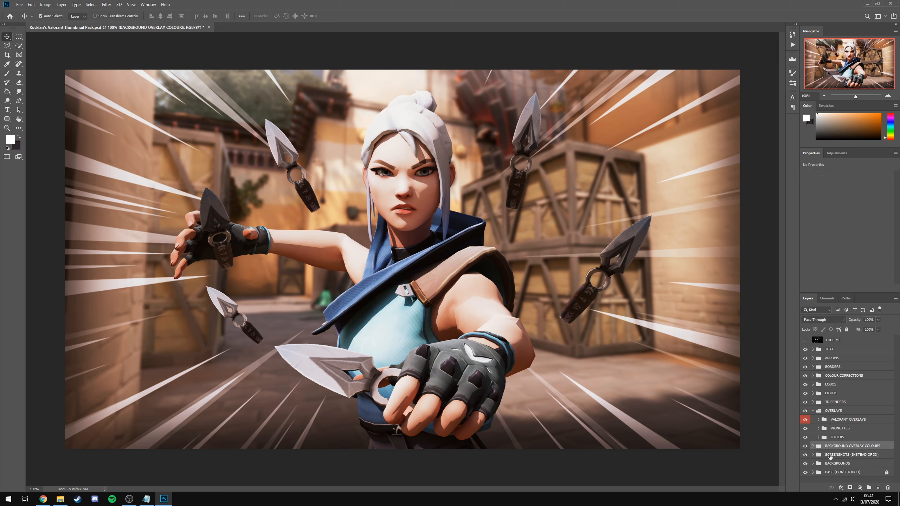
pyautogui.click(814, 446)
pyautogui.scroll(-2, 823, 408)
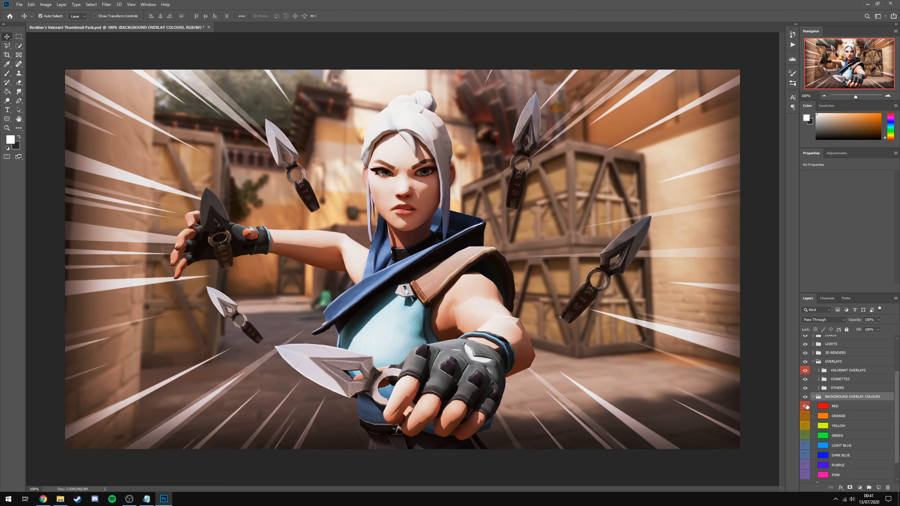
pyautogui.click(806, 406)
pyautogui.click(806, 418)
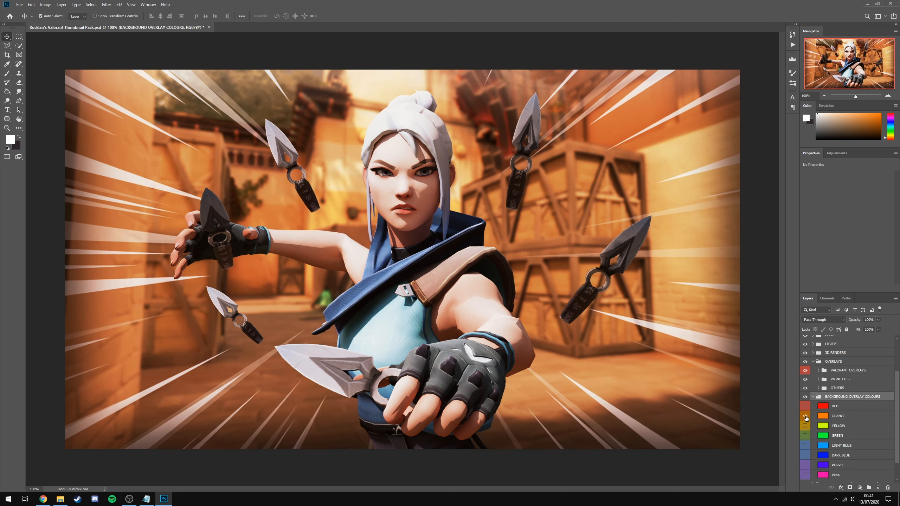
pyautogui.click(805, 418)
pyautogui.click(806, 428)
pyautogui.click(805, 427)
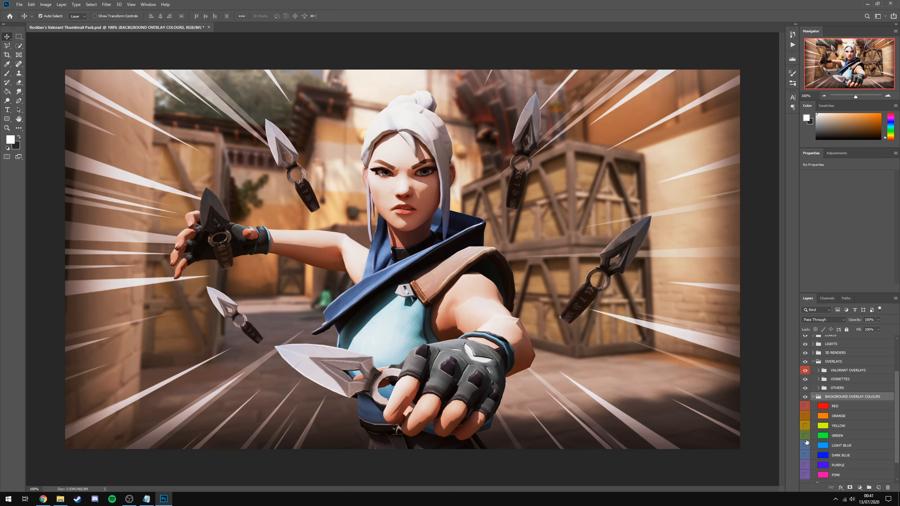
# Preview the GREEN, YELLOW and LIGHT BLUE background overlays, hiding each again
pyautogui.click(805, 436)
pyautogui.click(806, 436)
pyautogui.click(805, 426)
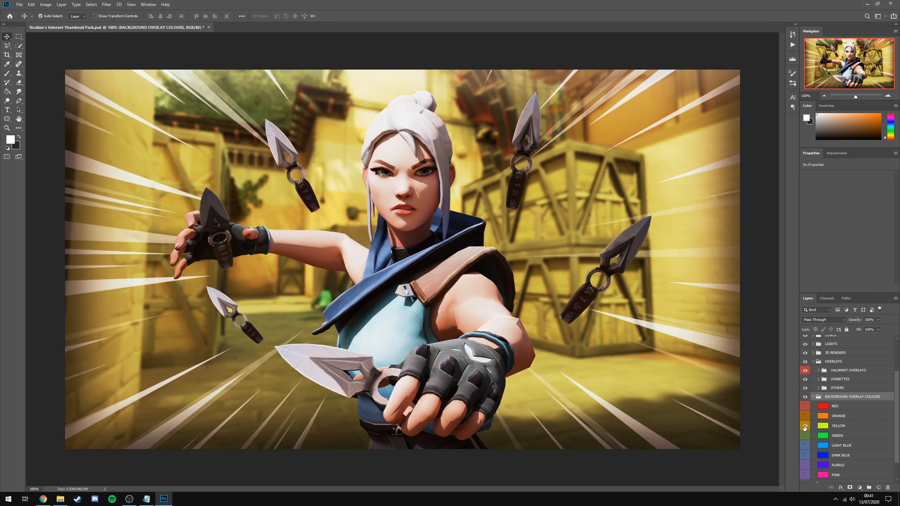
pyautogui.click(806, 445)
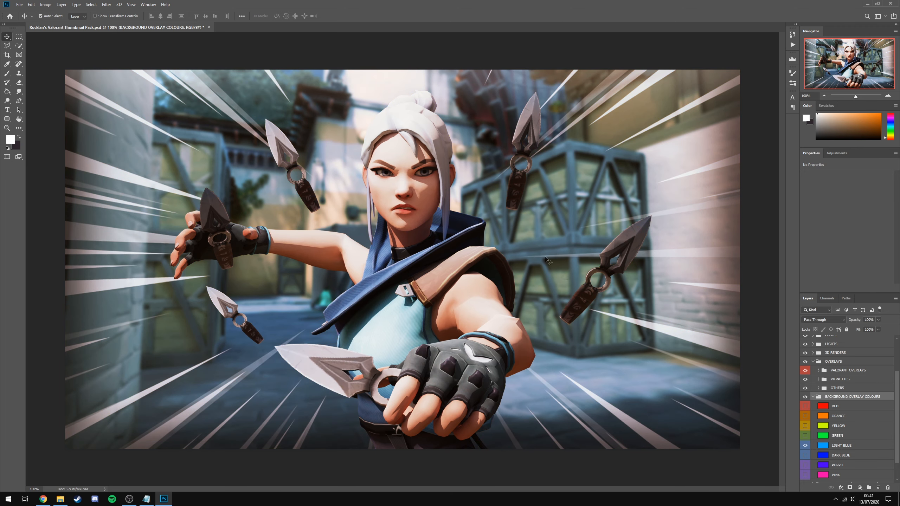
pyautogui.scroll(-2, 821, 391)
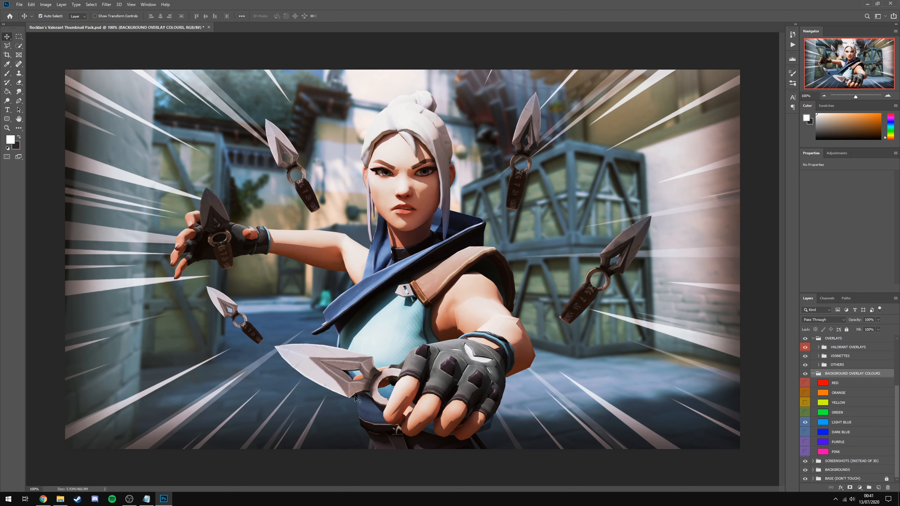
pyautogui.click(805, 424)
# Preview the DARK BLUE, PURPLE and PINK background overlays, and compare both blue overlays once more
pyautogui.click(806, 433)
pyautogui.click(805, 433)
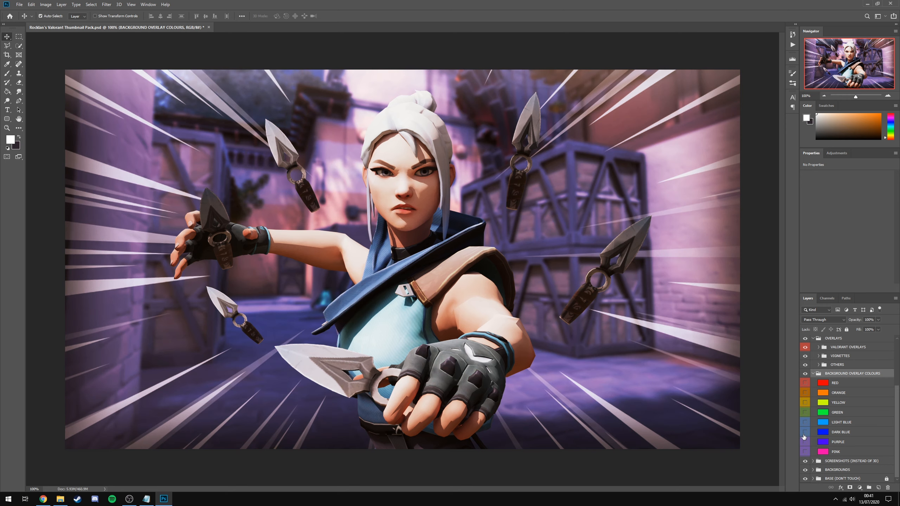
pyautogui.click(804, 442)
pyautogui.click(805, 442)
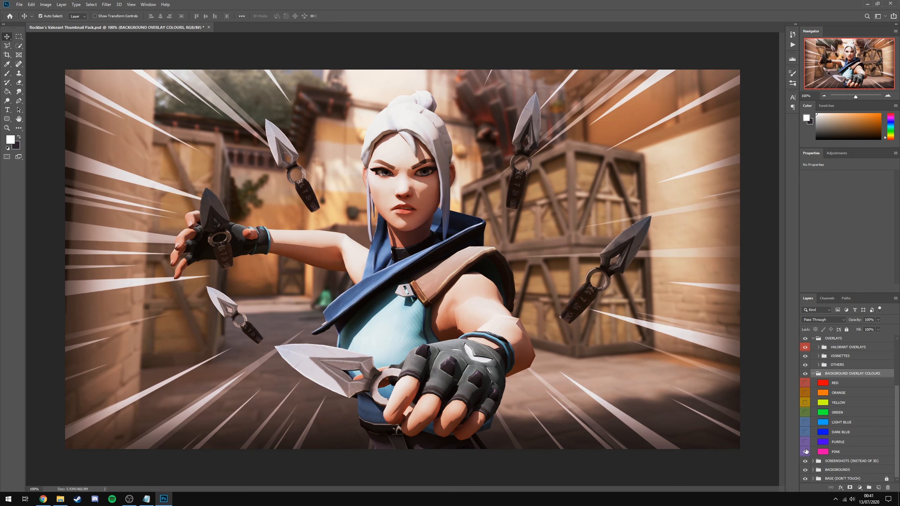
pyautogui.click(805, 452)
pyautogui.click(806, 452)
pyautogui.click(805, 424)
pyautogui.click(805, 424)
pyautogui.click(805, 434)
pyautogui.click(805, 432)
# Expand the COLOUR CORRECTIONS group, hide WARM and show COOL instead
pyautogui.scroll(4, 843, 408)
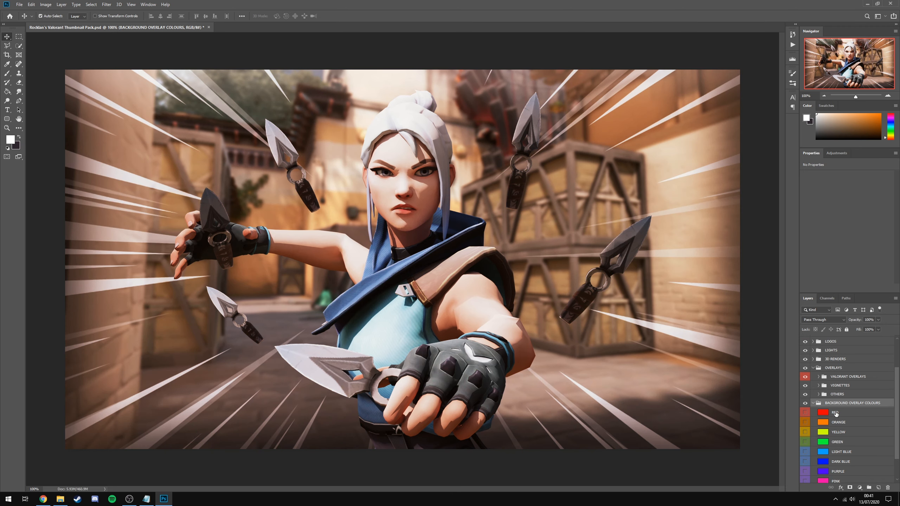
pyautogui.click(813, 376)
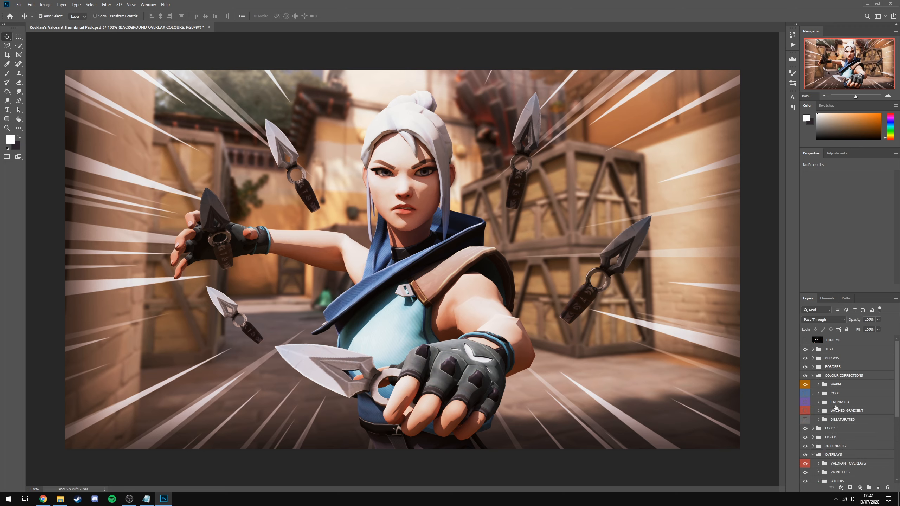
pyautogui.scroll(-2, 838, 408)
pyautogui.click(806, 355)
pyautogui.click(805, 364)
pyautogui.scroll(-3, 822, 450)
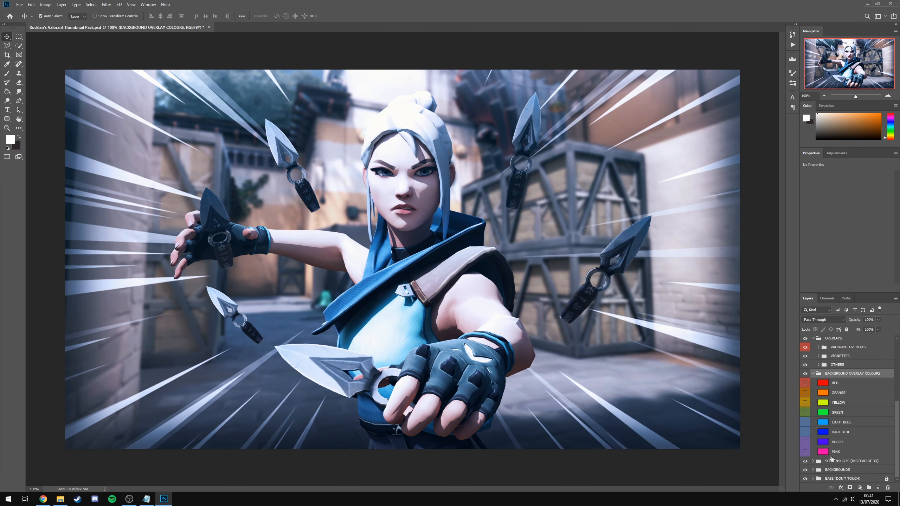
# Preview the PINK, PURPLE and DARK BLUE background overlays combined with the COOL colour correction
pyautogui.click(805, 452)
pyautogui.click(805, 452)
pyautogui.click(805, 442)
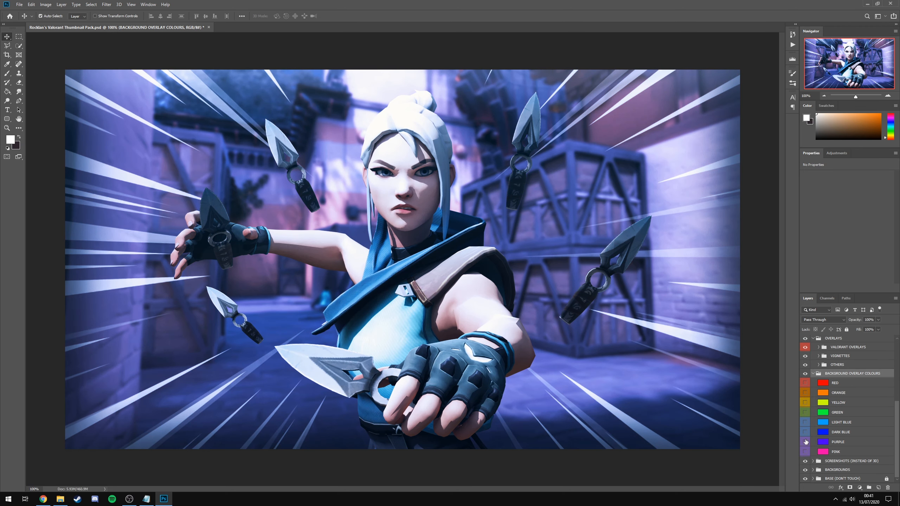
pyautogui.click(805, 442)
pyautogui.click(804, 432)
pyautogui.click(805, 432)
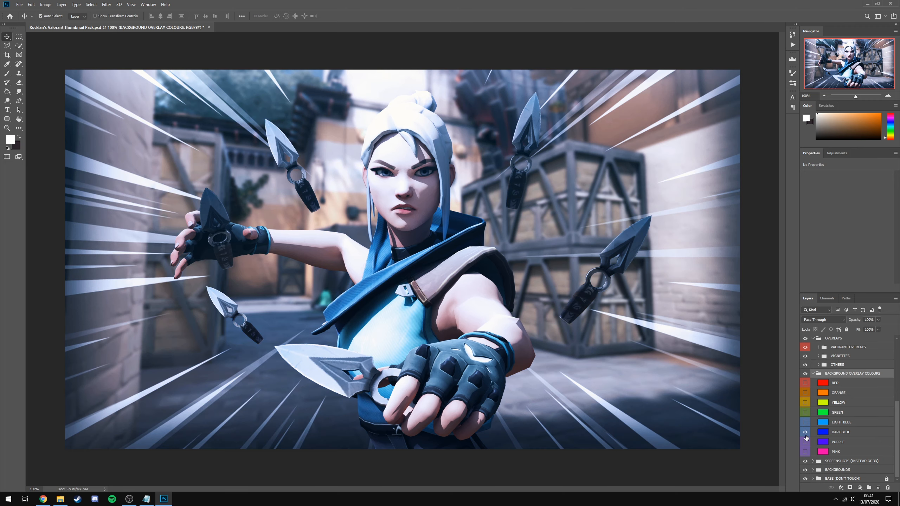
pyautogui.click(805, 431)
# Preview the LIGHT BLUE, GREEN, YELLOW and RED background overlays combined with the COOL colour correction
pyautogui.click(805, 422)
pyautogui.click(805, 422)
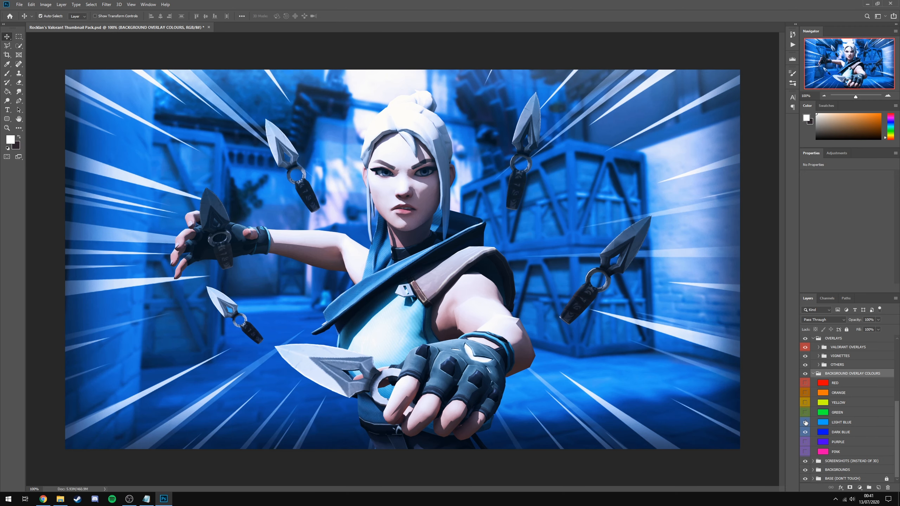
pyautogui.click(805, 431)
pyautogui.click(805, 412)
pyautogui.click(805, 413)
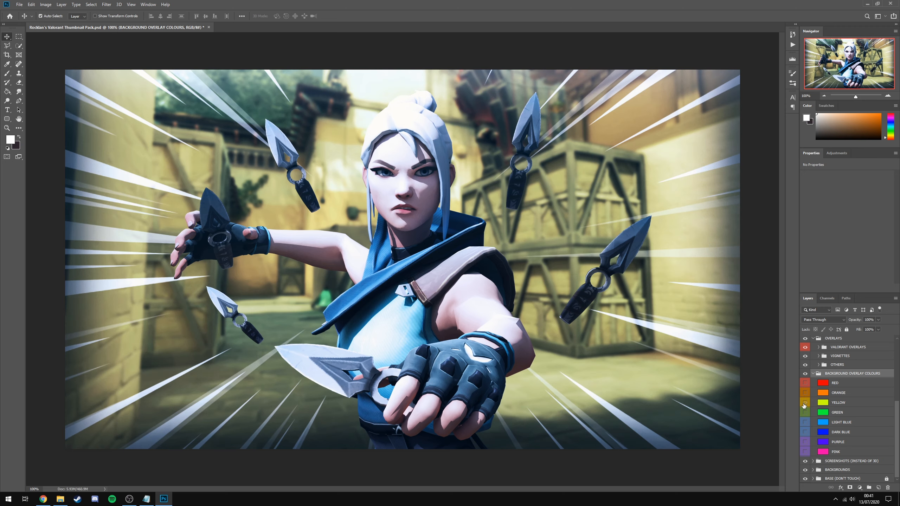
pyautogui.click(805, 402)
pyautogui.click(805, 383)
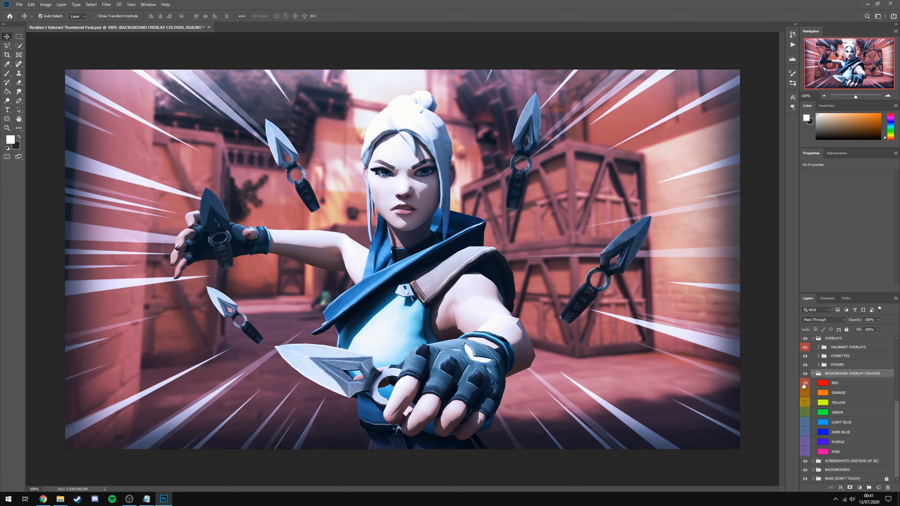
pyautogui.click(805, 383)
# Switch the colour correction from COOL back to WARM and show the LIGHT BLUE background overlay
pyautogui.scroll(5, 807, 389)
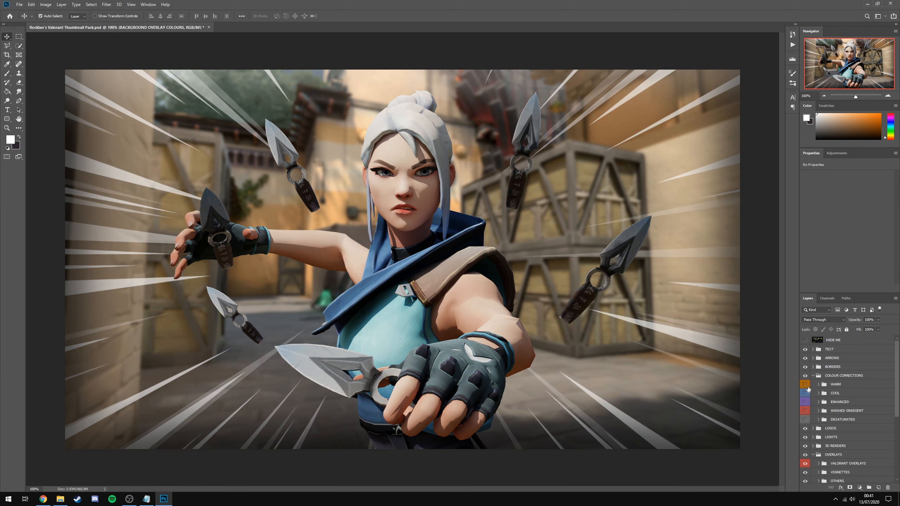
pyautogui.scroll(-5, 830, 402)
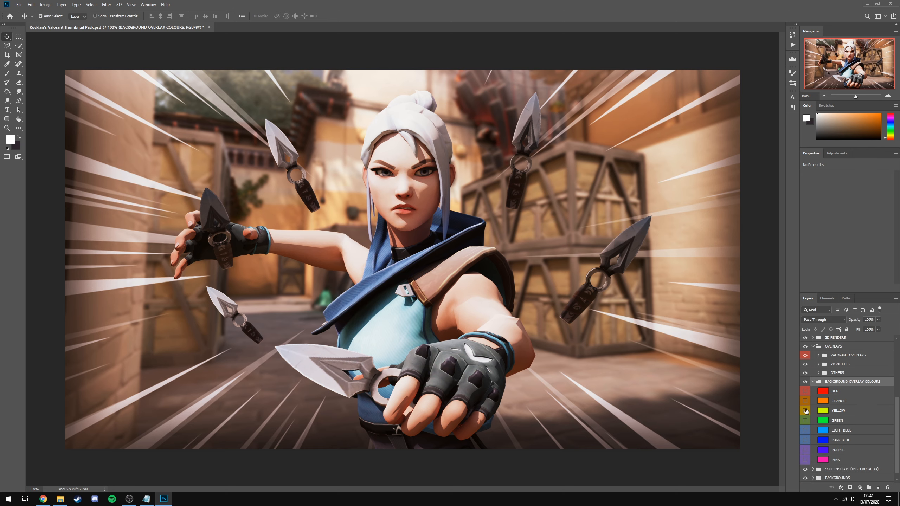
pyautogui.click(805, 410)
pyautogui.click(805, 411)
pyautogui.click(805, 430)
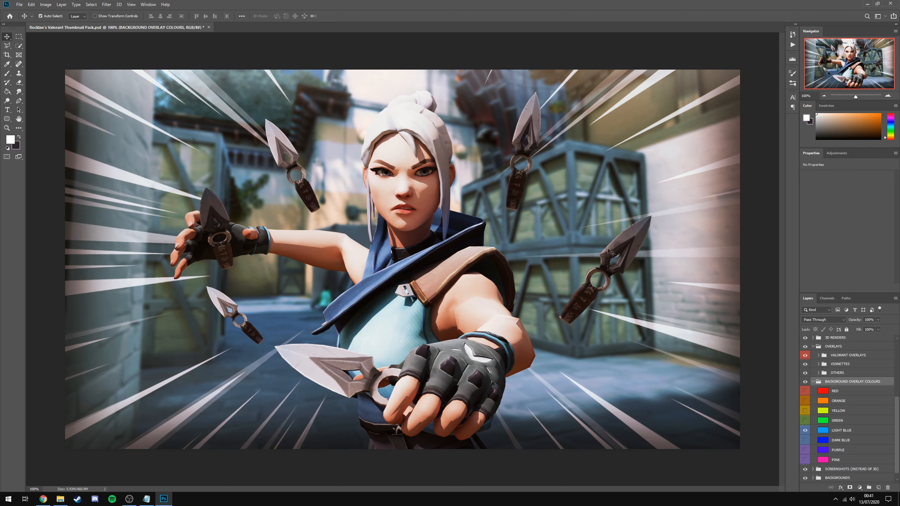
# Collapse the BACKGROUND OVERLAY COLOURS group and expand the BORDERS group
pyautogui.scroll(1, 819, 443)
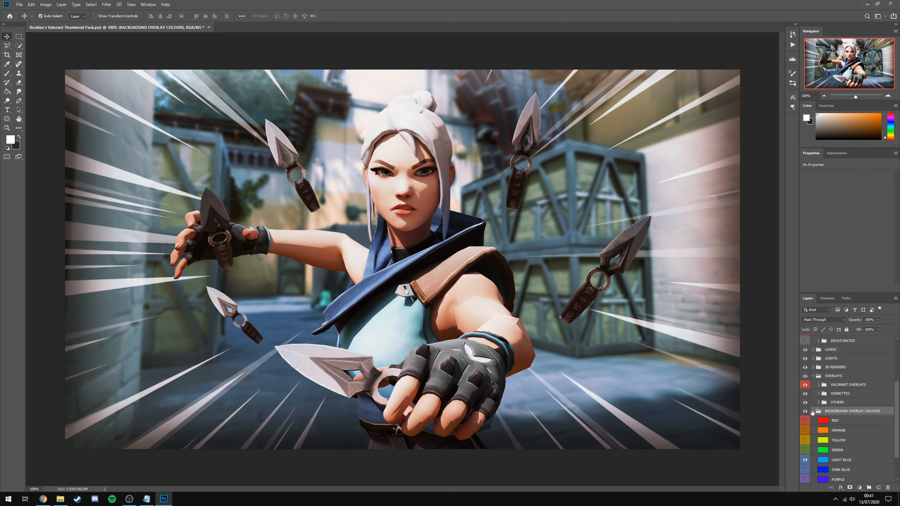
pyautogui.click(812, 412)
pyautogui.click(824, 367)
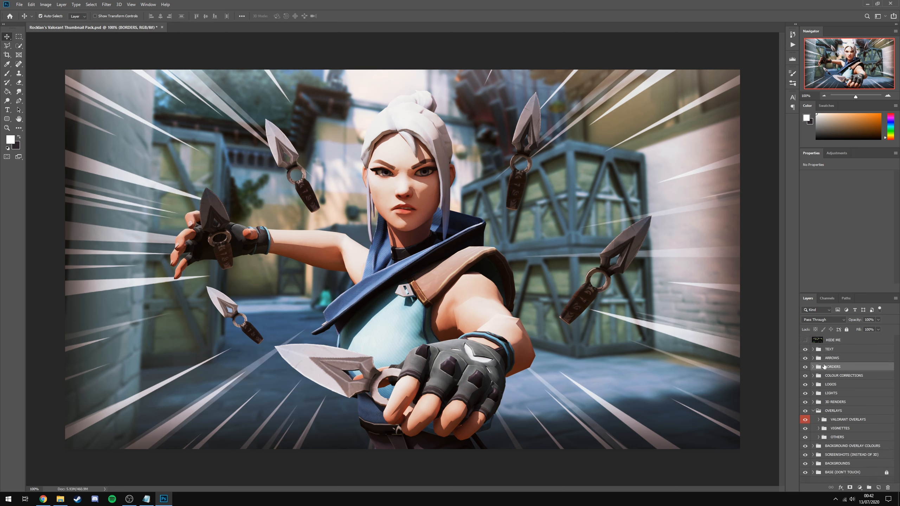
pyautogui.click(813, 368)
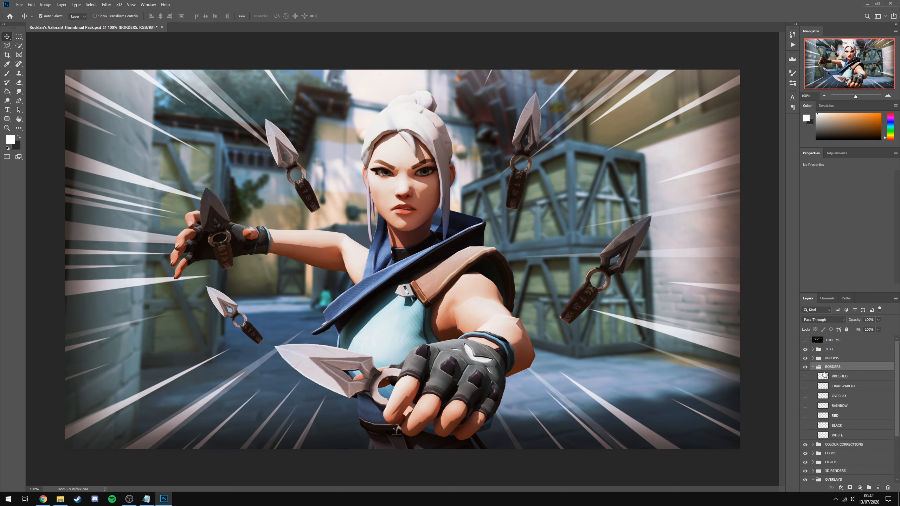
# Preview the BRUSHED and TRANSPARENT borders on the thumbnail
pyautogui.click(806, 376)
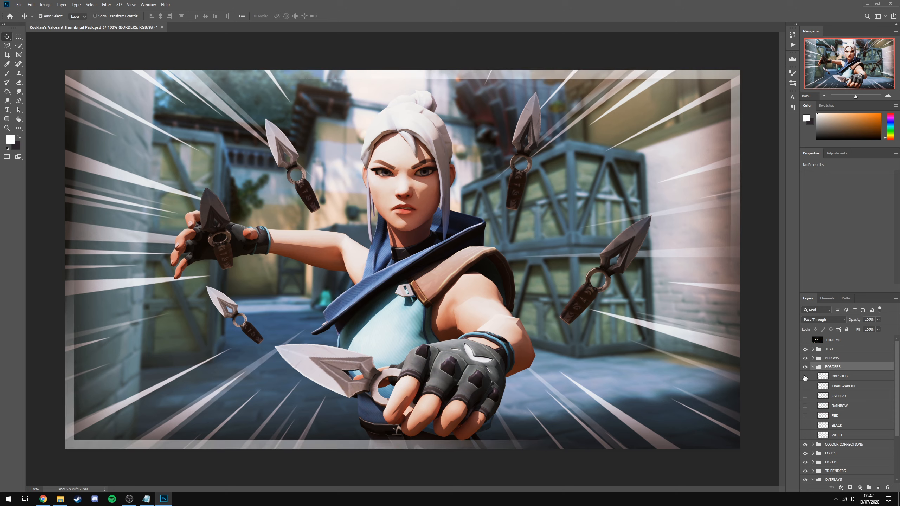
pyautogui.click(805, 377)
pyautogui.click(806, 386)
pyautogui.click(805, 386)
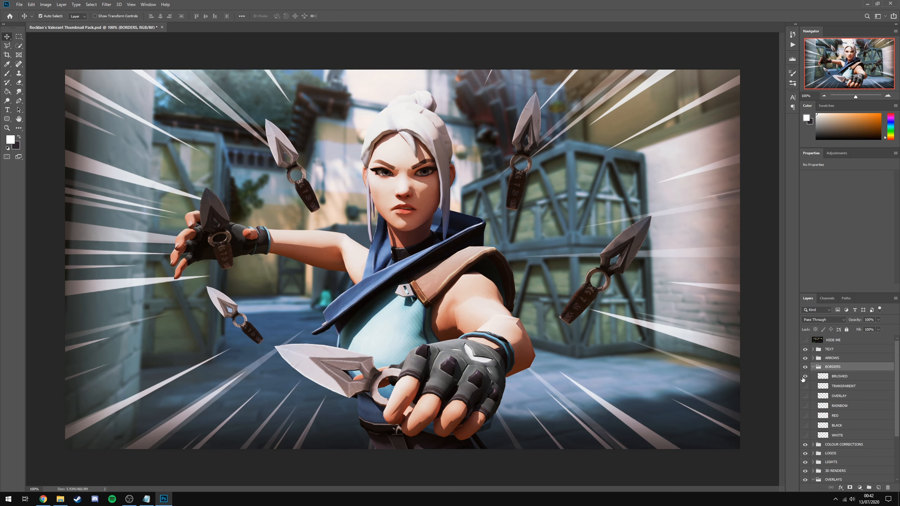
pyautogui.click(805, 377)
pyautogui.click(829, 376)
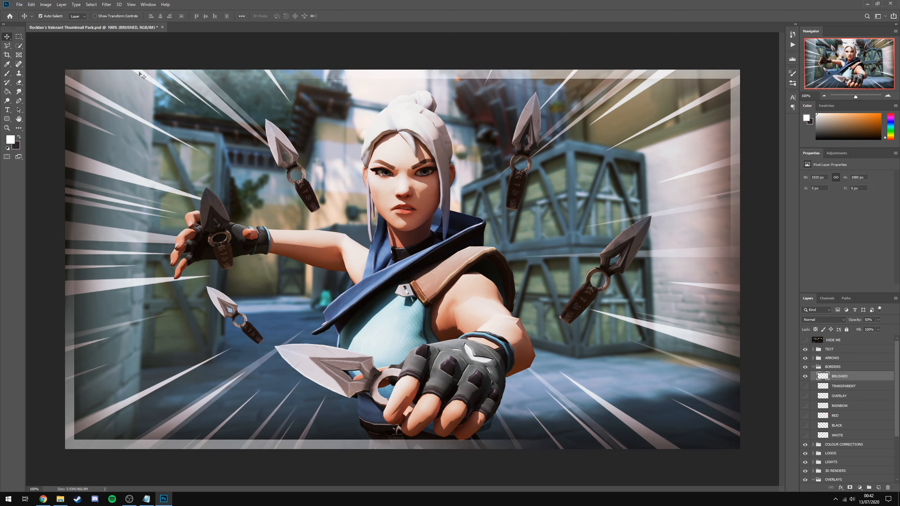
pyautogui.click(805, 377)
pyautogui.click(806, 386)
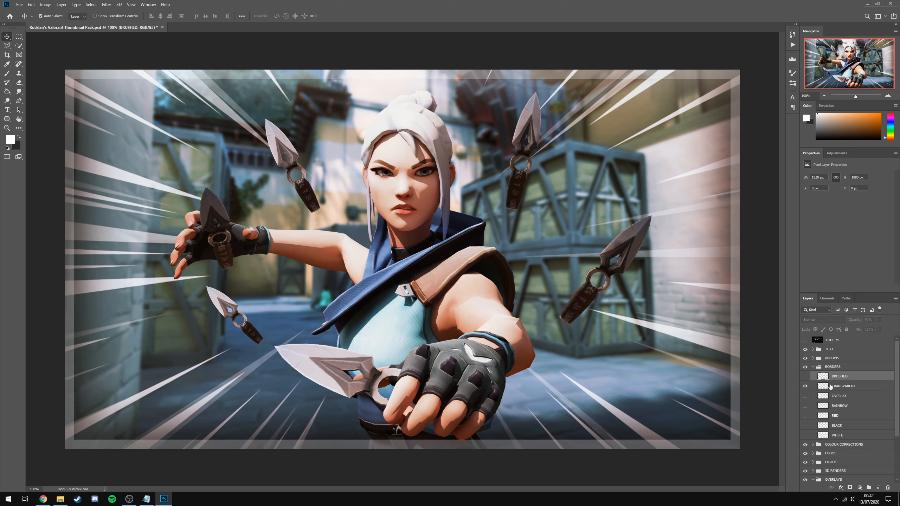
pyautogui.click(843, 386)
pyautogui.click(806, 386)
# Preview the OVERLAY, RAINBOW, RED, BLACK and WHITE borders one at a time
pyautogui.click(806, 396)
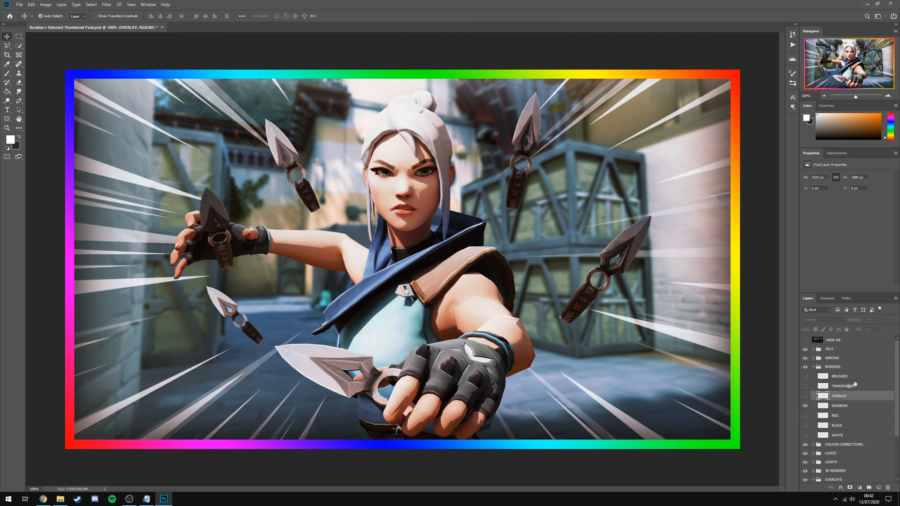
pyautogui.click(805, 407)
pyautogui.click(805, 416)
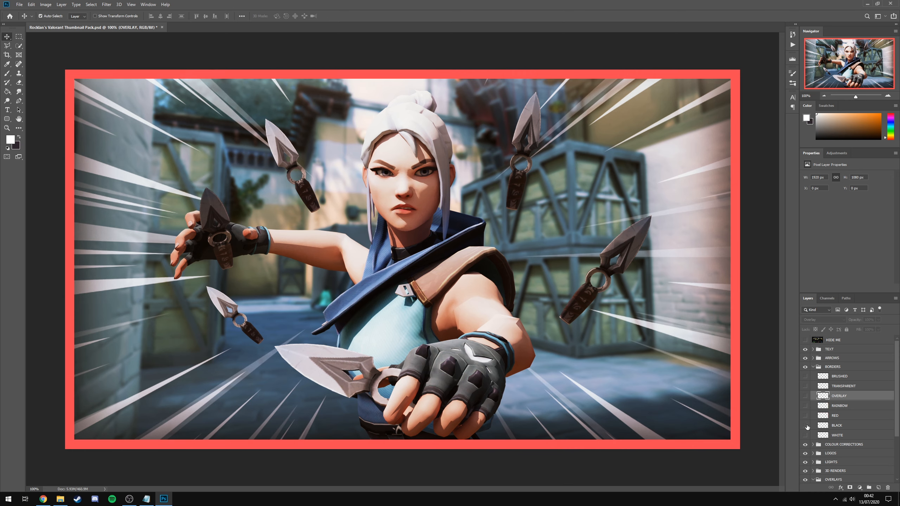
pyautogui.click(806, 426)
pyautogui.click(806, 426)
pyautogui.click(806, 435)
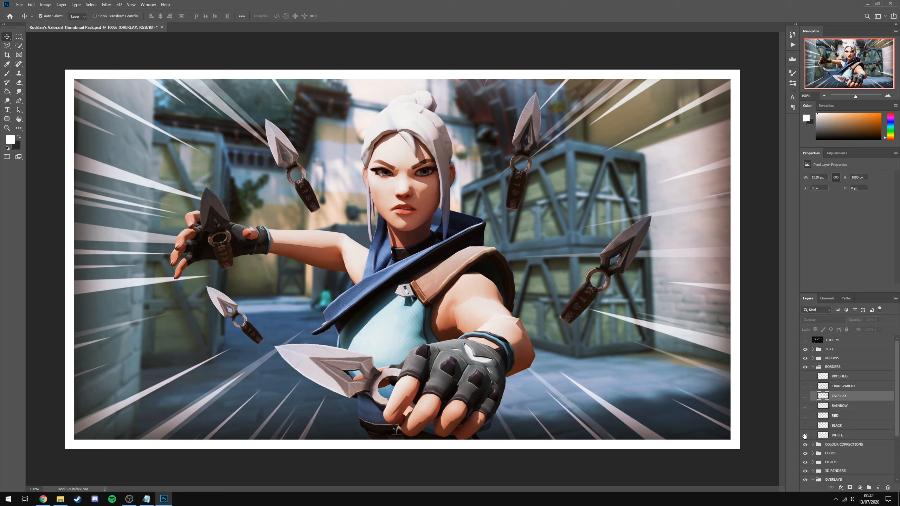
pyautogui.click(805, 435)
# Compare the BRUSHED border with the OVERLAY border and leave only BRUSHED showing
pyautogui.click(806, 376)
pyautogui.click(843, 379)
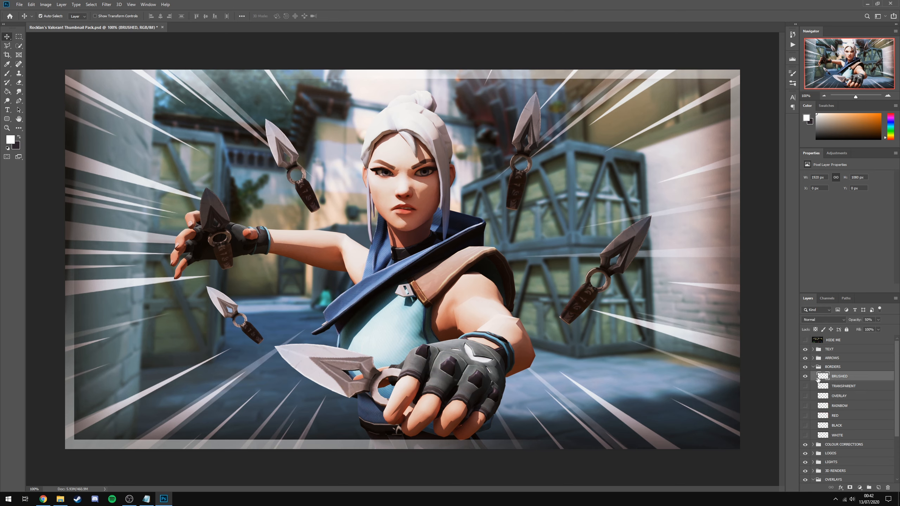
pyautogui.click(805, 379)
pyautogui.click(806, 395)
pyautogui.click(806, 396)
pyautogui.click(806, 377)
# Collapse the BORDERS group and expand the ARROWS group
pyautogui.click(813, 367)
pyautogui.click(812, 357)
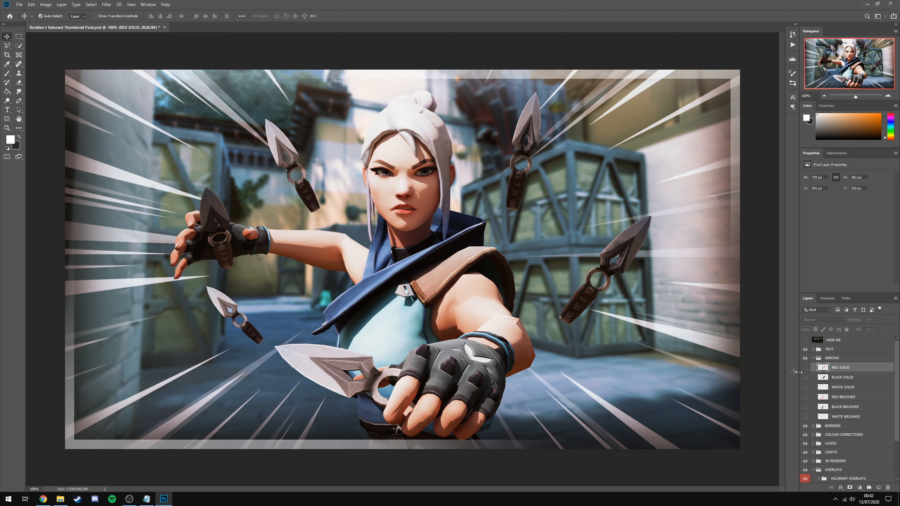
pyautogui.click(811, 368)
# Preview the RED SOLID, BLACK SOLID, WHITE SOLID and RED BRUSHED arrows one at a time
pyautogui.click(806, 367)
pyautogui.click(806, 368)
pyautogui.click(806, 377)
pyautogui.click(806, 377)
pyautogui.click(805, 387)
pyautogui.click(805, 389)
pyautogui.click(805, 399)
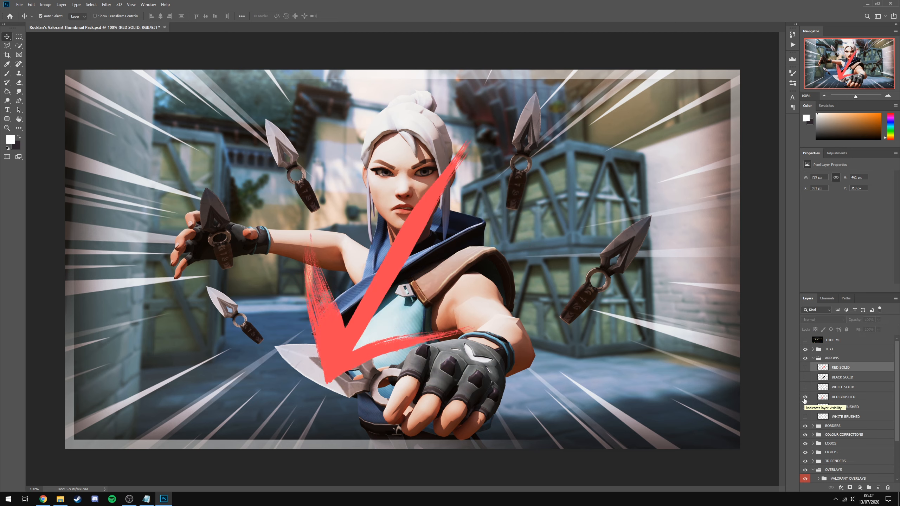
pyautogui.click(805, 397)
# Show the RED SOLID arrow and move it across the character's chest
pyautogui.click(843, 377)
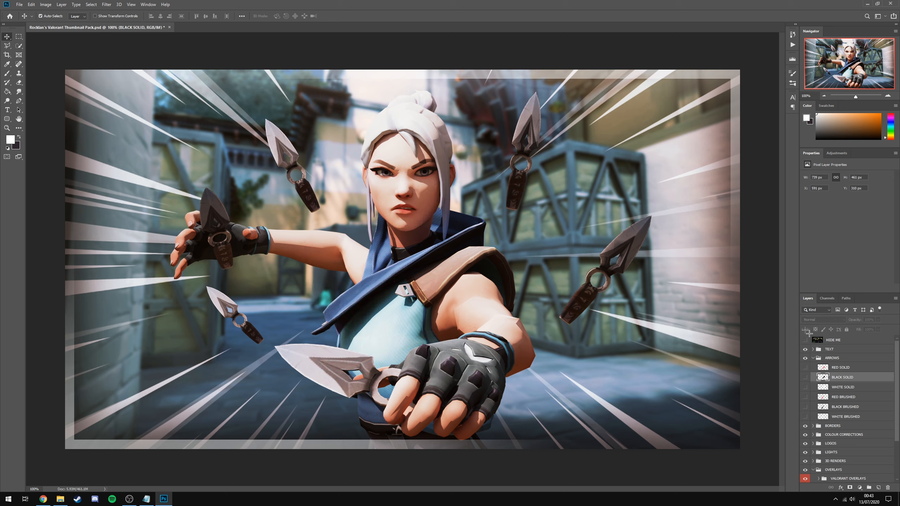
pyautogui.click(805, 367)
pyautogui.moveTo(438, 244); pyautogui.dragTo(440, 224)
# Apply a bright yellow-green Color Overlay to the RED SOLID arrow
pyautogui.doubleClick(855, 368)
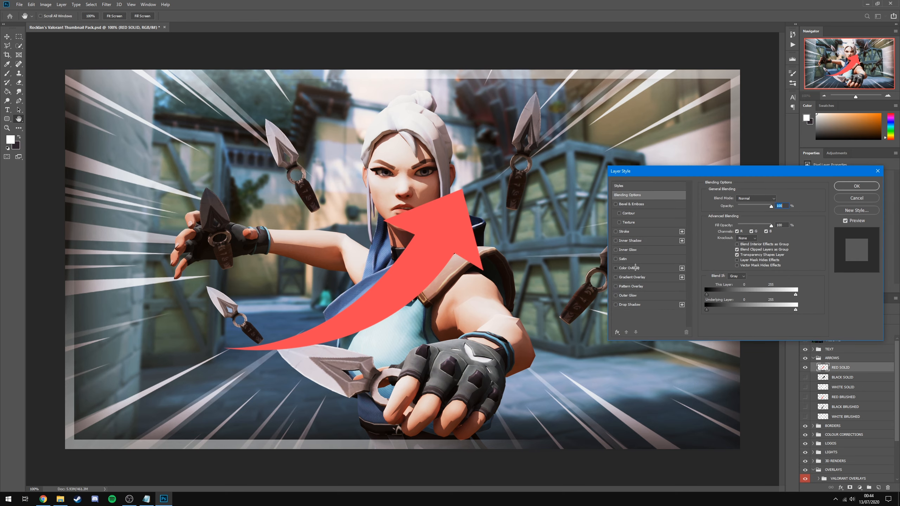
pyautogui.click(634, 268)
pyautogui.click(780, 205)
pyautogui.moveTo(701, 203); pyautogui.dragTo(699, 218)
pyautogui.moveTo(643, 210); pyautogui.dragTo(689, 152)
pyautogui.click(759, 142)
pyautogui.click(858, 186)
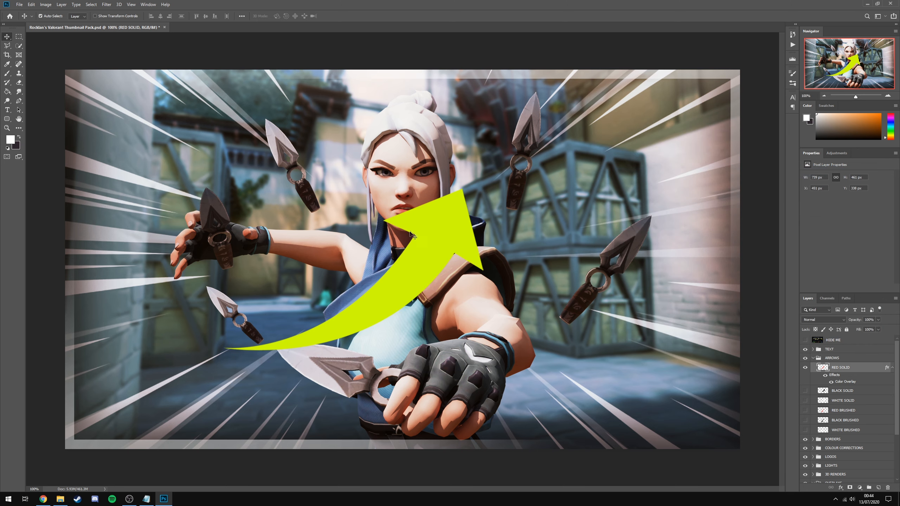
# Scale the arrow down with Free Transform and rotate it to point down and left at the character's shoulder
pyautogui.moveTo(434, 249)
pyautogui.mouseDown()
pyautogui.moveTo(395, 232)
pyautogui.moveTo(469, 217)
pyautogui.moveTo(423, 227)
pyautogui.moveTo(424, 245)
pyautogui.mouseUp()
pyautogui.hotkey('ctrl', 't')
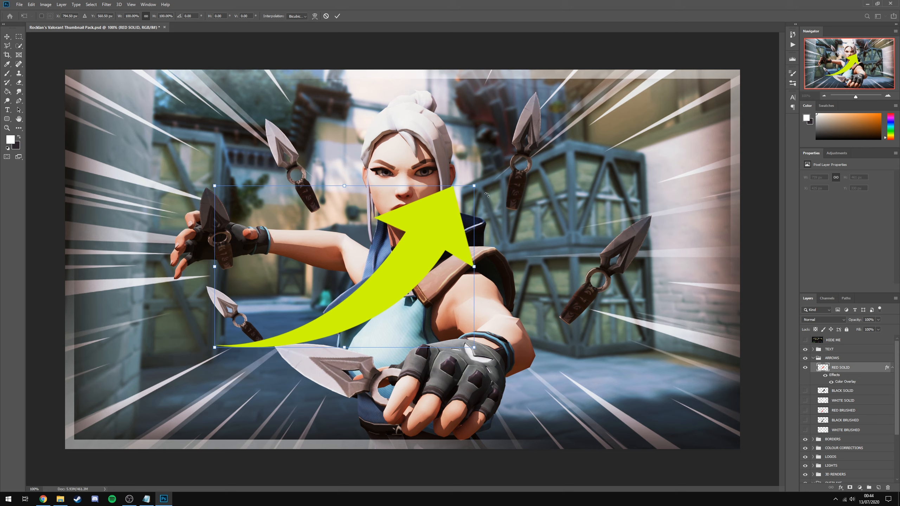
pyautogui.moveTo(474, 185); pyautogui.dragTo(408, 226)
pyautogui.moveTo(420, 196); pyautogui.dragTo(305, 362)
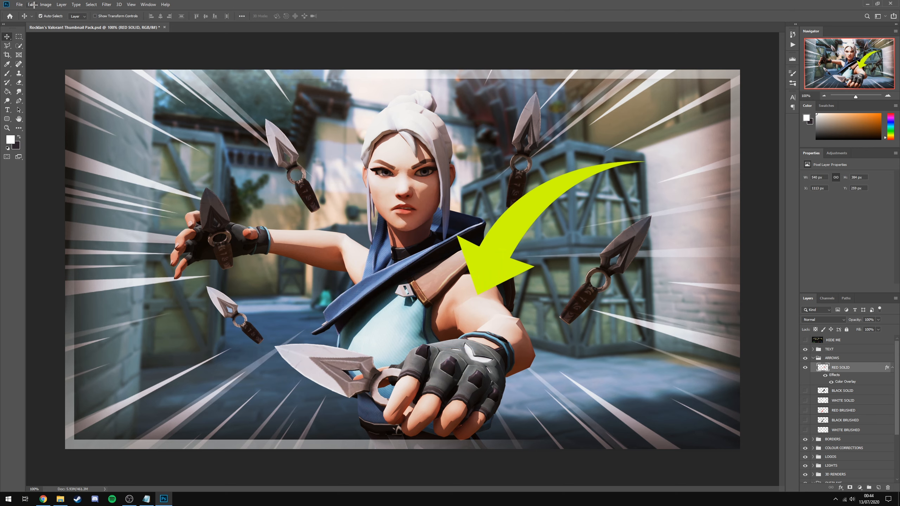
# Flip the arrow vertically and move it down and left over the character's chest and arm
pyautogui.click(34, 5)
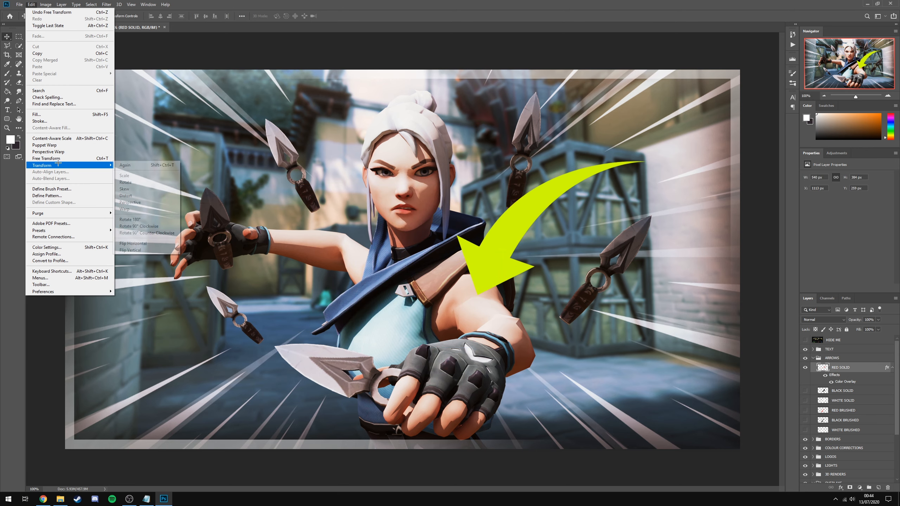
pyautogui.moveTo(71, 166)
pyautogui.click(158, 251)
pyautogui.moveTo(473, 262); pyautogui.dragTo(411, 330)
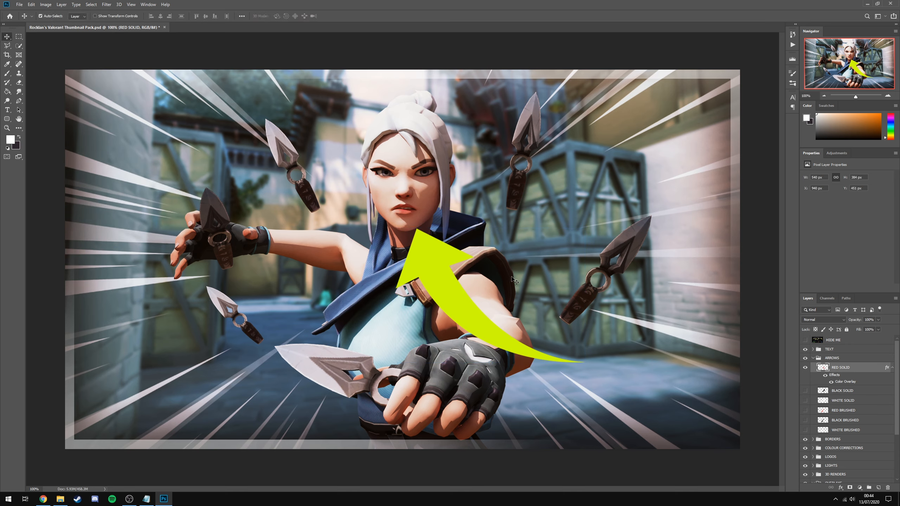
# Scale the arrow to about 82%, rotate it about -73° and place it pointing left at the character's shoulder
pyautogui.hotkey('ctrl', 't')
pyautogui.moveTo(483, 168); pyautogui.dragTo(364, 280)
pyautogui.moveTo(440, 336); pyautogui.dragTo(484, 273)
pyautogui.moveTo(449, 318); pyautogui.dragTo(476, 267)
pyautogui.moveTo(563, 198); pyautogui.dragTo(603, 167)
pyautogui.moveTo(521, 246); pyautogui.dragTo(515, 254)
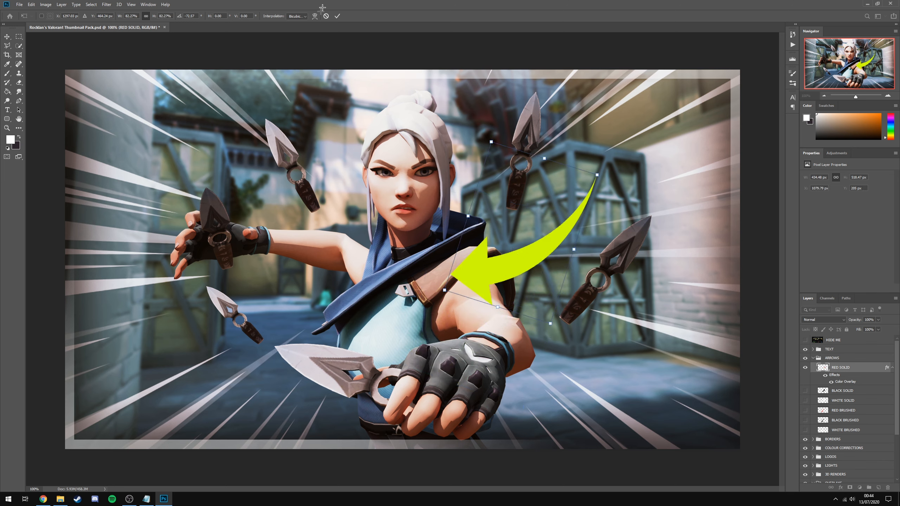
pyautogui.click(337, 16)
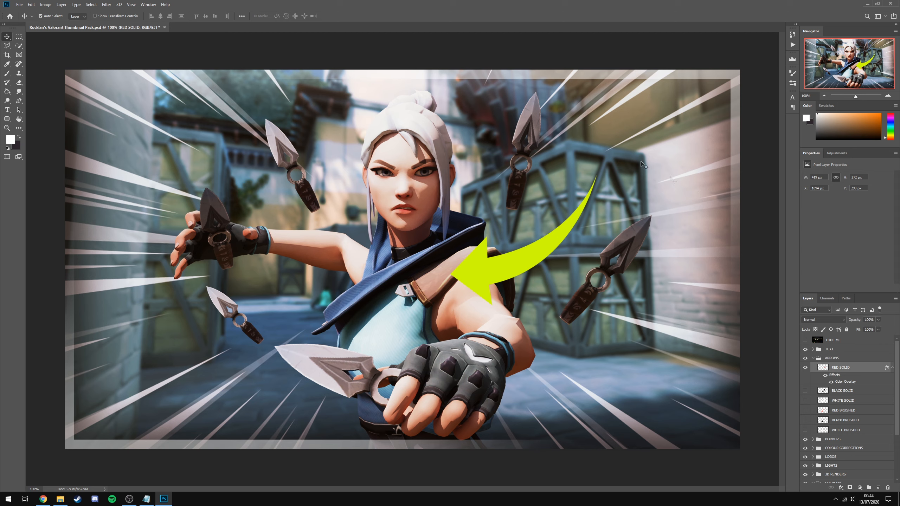
# Expand the TEXT group and show its sample text styles on the thumbnail
pyautogui.click(814, 350)
pyautogui.click(830, 350)
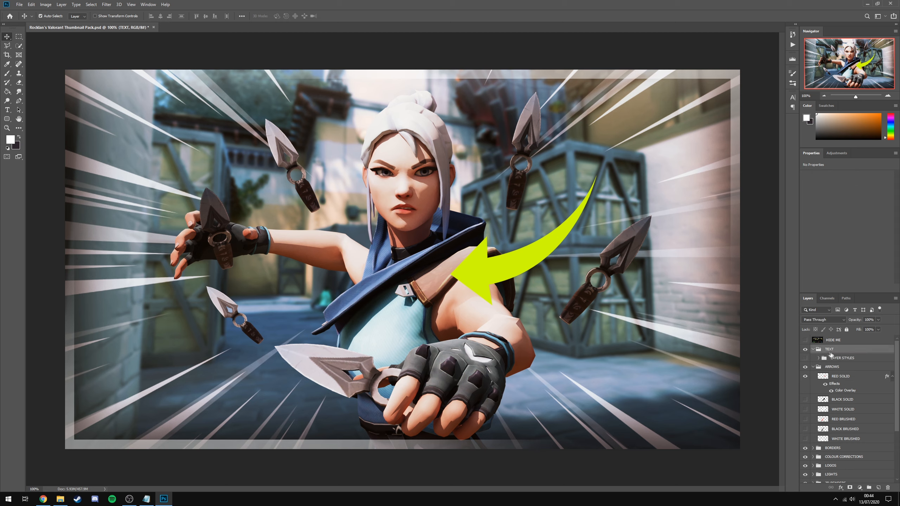
pyautogui.click(805, 349)
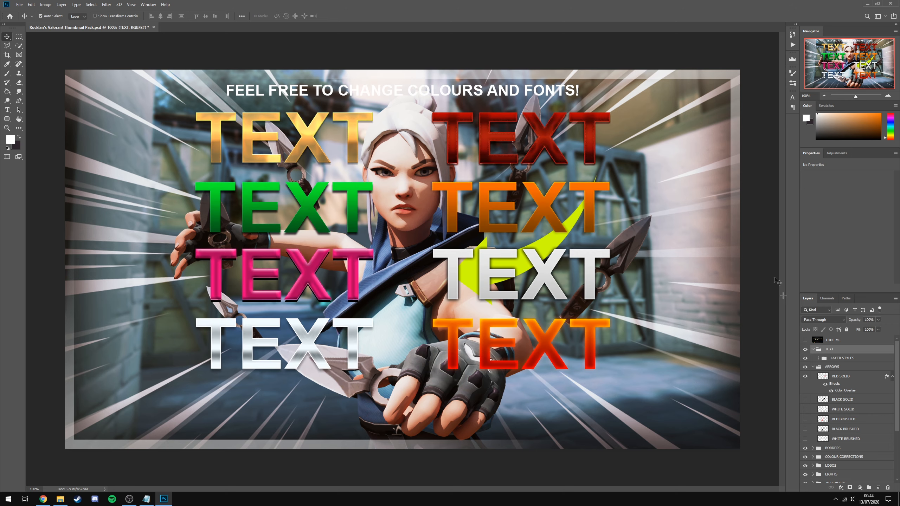
# Isolate the text styles on the transparent canvas, select the GOLD text, and bring the other layers back
pyautogui.keyDown('alt'); pyautogui.click(805, 357); pyautogui.keyUp('alt')
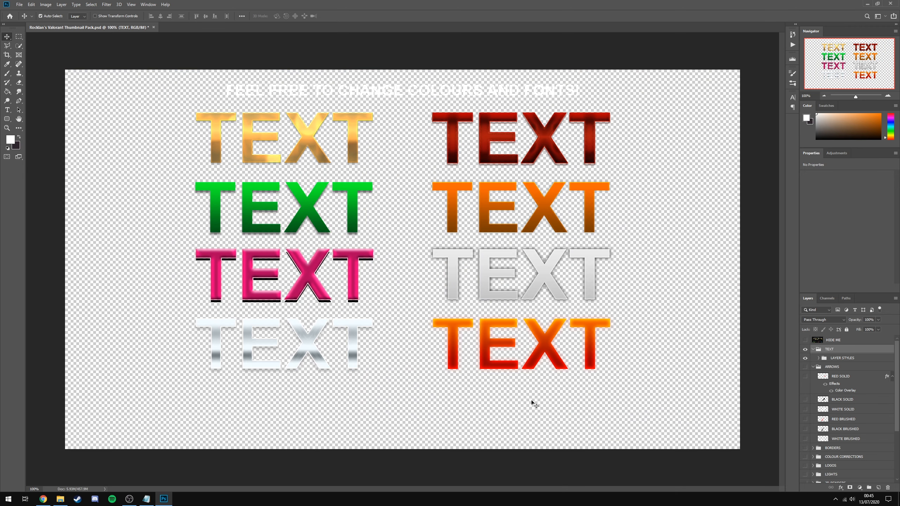
pyautogui.click(313, 159)
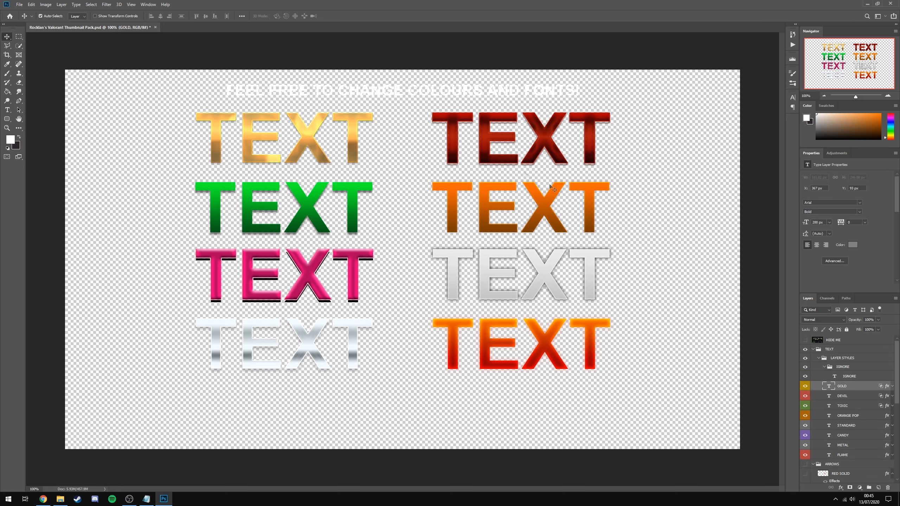
pyautogui.keyDown('alt'); pyautogui.click(805, 359); pyautogui.keyUp('alt')
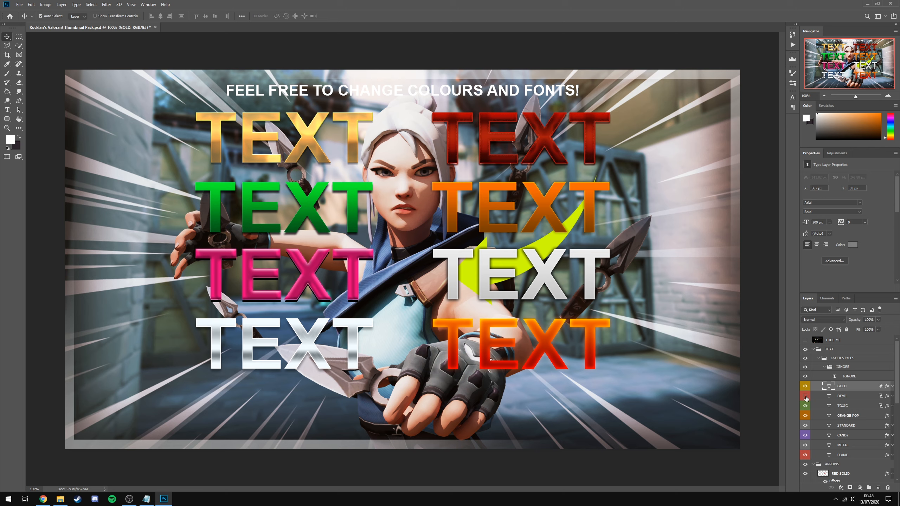
# Hide every text style from DEVIL to FLAME, plus the IGNORE note, leaving only the GOLD text
pyautogui.moveTo(806, 398); pyautogui.dragTo(805, 453)
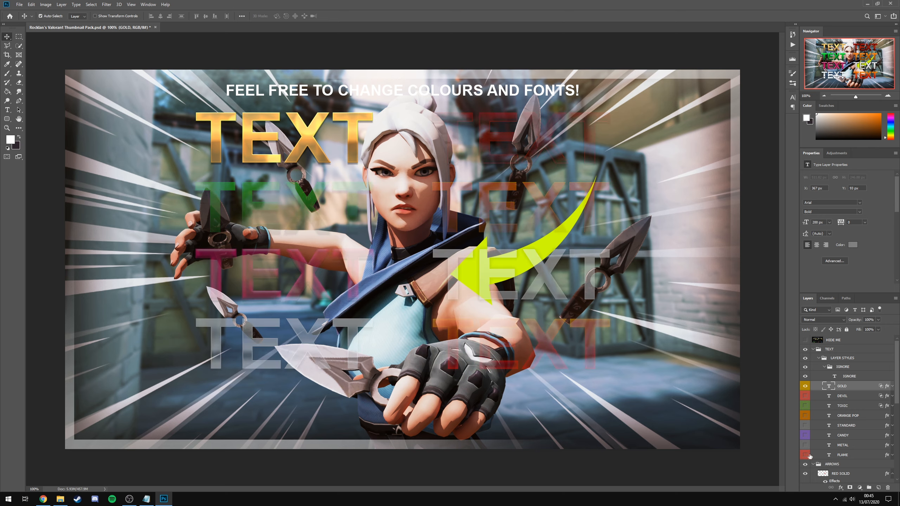
pyautogui.click(842, 377)
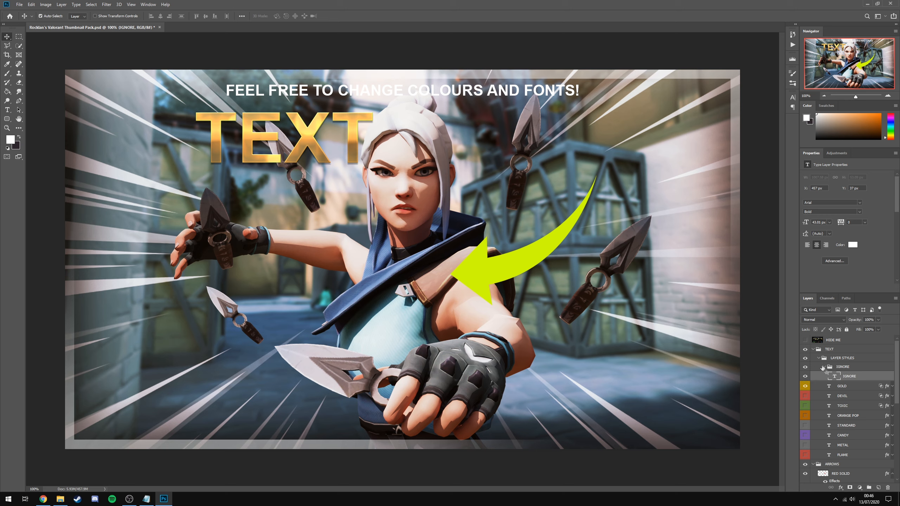
pyautogui.click(805, 377)
# Move the GOLD text to the character's chin area and set its font to Montserrat ExtraBold
pyautogui.click(833, 387)
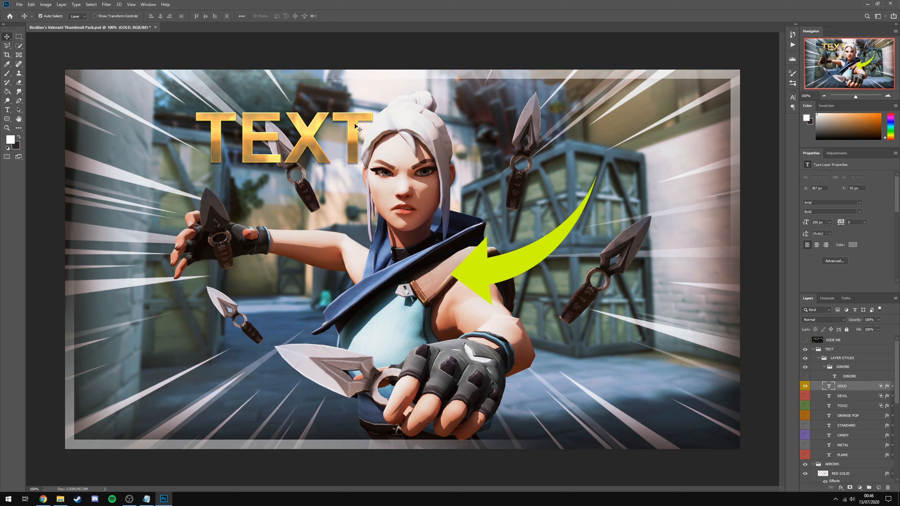
pyautogui.moveTo(356, 126); pyautogui.dragTo(474, 208)
pyautogui.press('t')
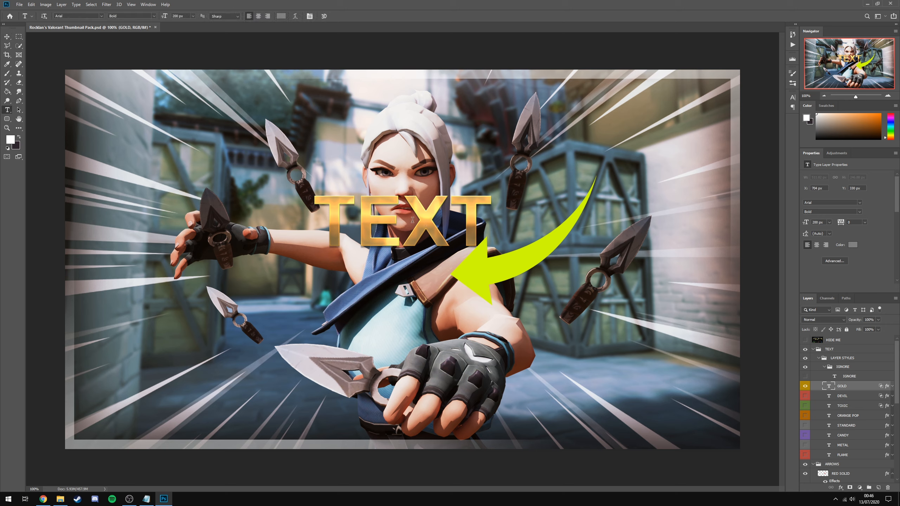
pyautogui.doubleClick(412, 219)
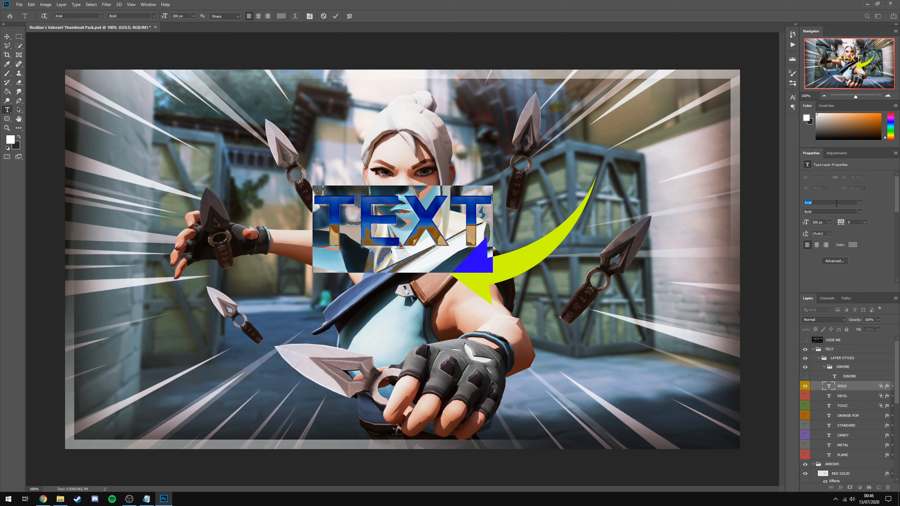
pyautogui.click(860, 203)
pyautogui.write('montse')
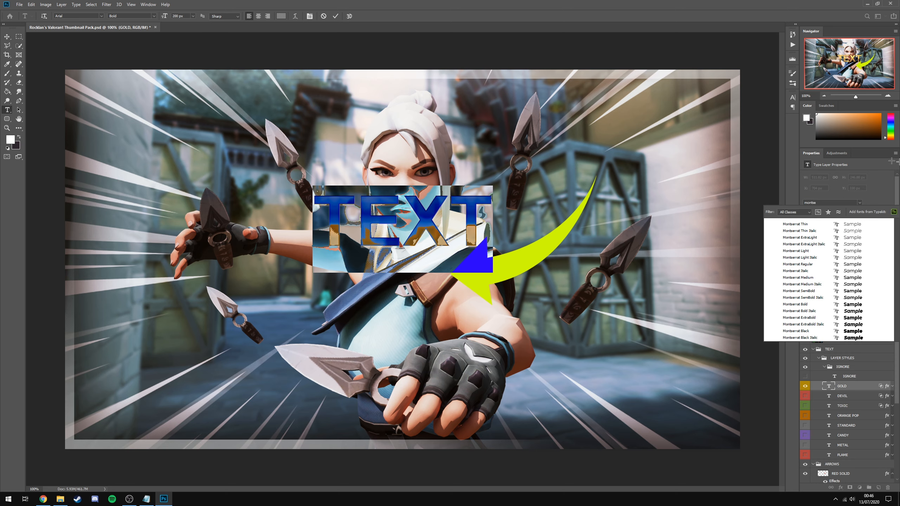
pyautogui.click(819, 318)
pyautogui.click(335, 16)
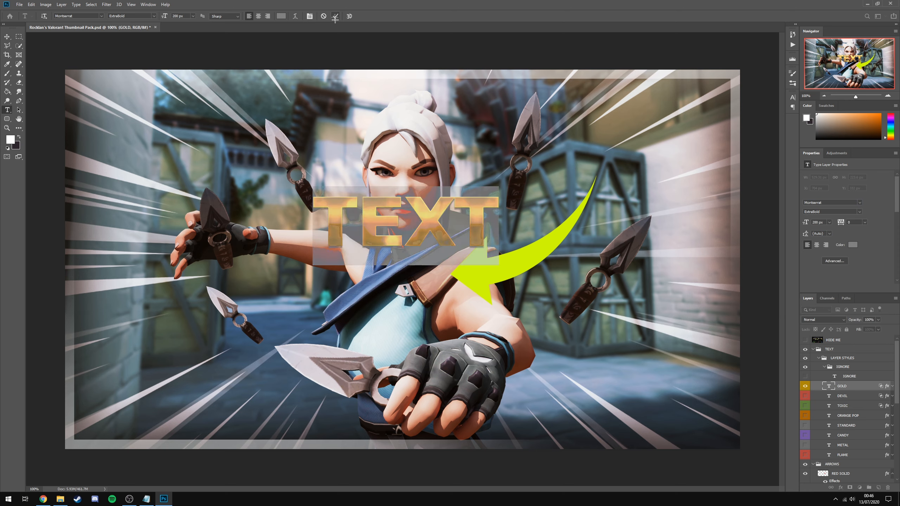
# Replace the wording of the gold text with TUTORIAL
pyautogui.doubleClick(450, 204)
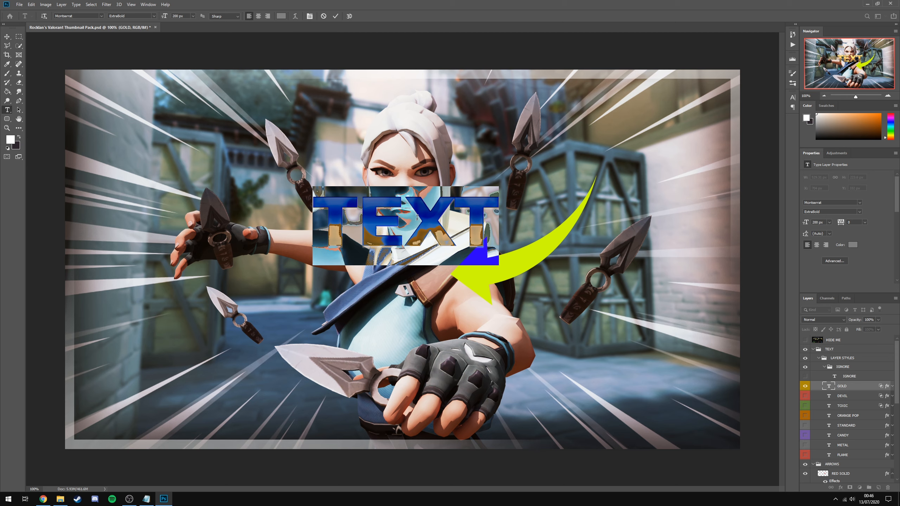
pyautogui.press('BackSpace')
pyautogui.write('TUTORIAL')
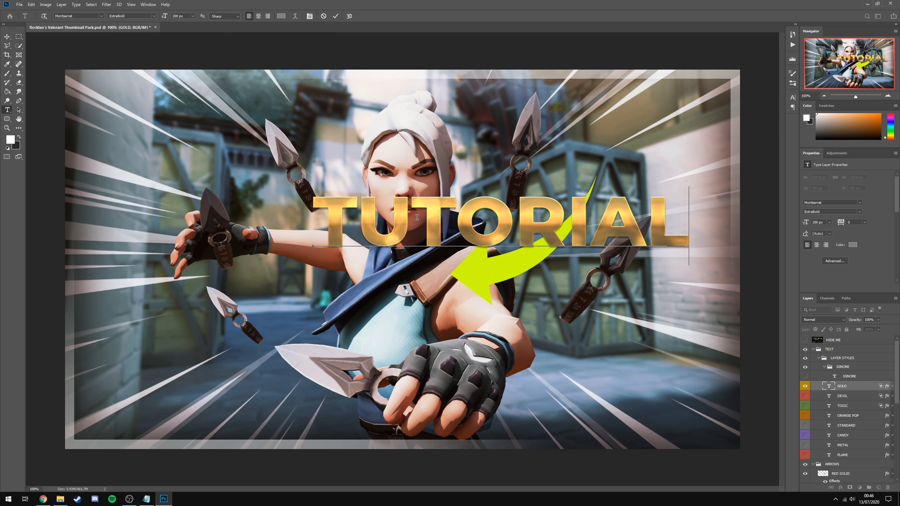
pyautogui.click(335, 16)
# Shrink the TUTORIAL text, tilt it clockwise, and place it in the thumbnail's upper-right corner above the arrow
pyautogui.click(7, 36)
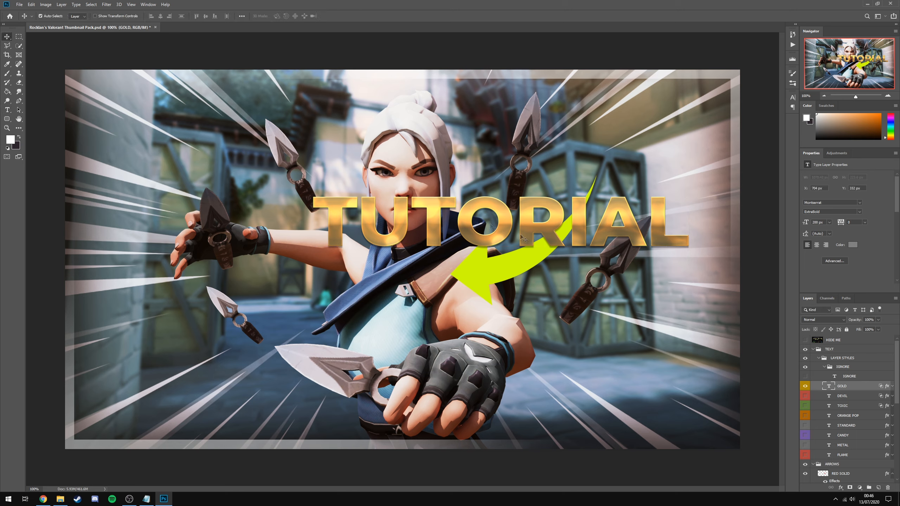
pyautogui.moveTo(483, 249); pyautogui.dragTo(375, 245)
pyautogui.hotkey('ctrl', 't')
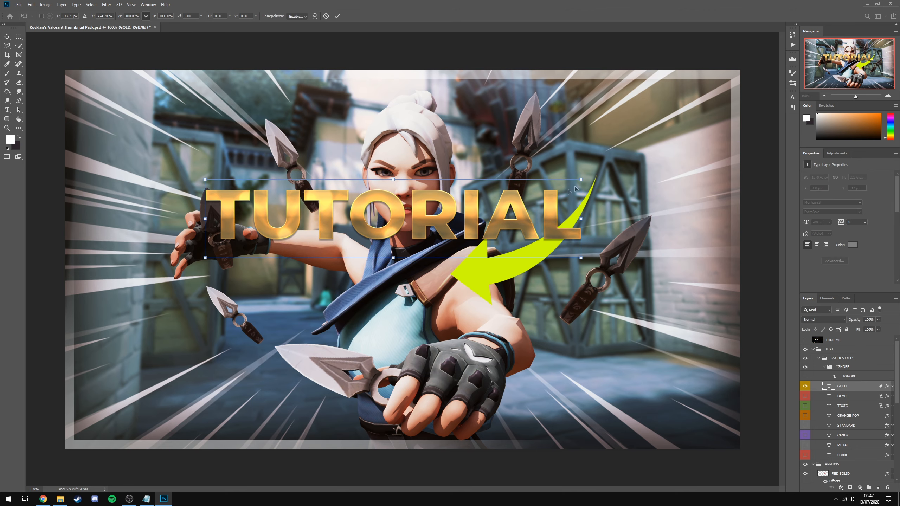
pyautogui.moveTo(598, 171); pyautogui.dragTo(500, 214)
pyautogui.moveTo(368, 226); pyautogui.dragTo(585, 152)
pyautogui.press('Return')
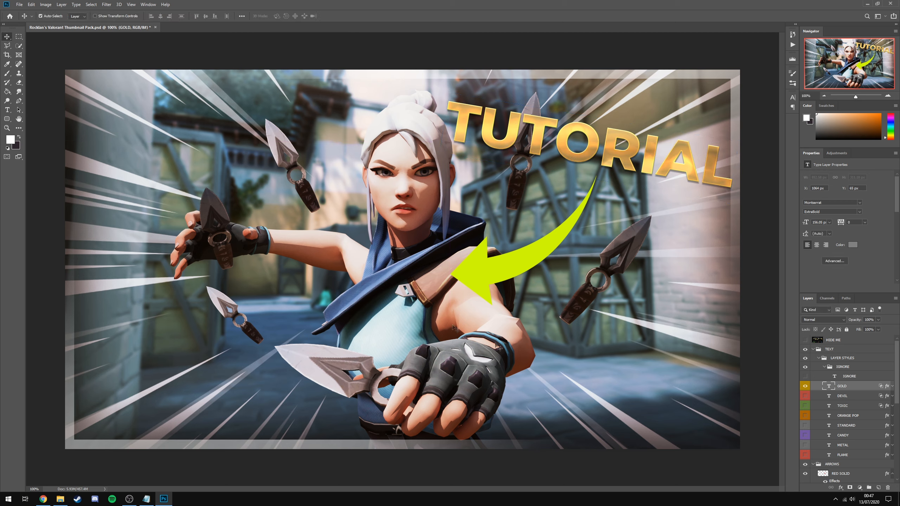
# Raise the opacity of the gold text's drop shadow to 100%
pyautogui.doubleClick(860, 389)
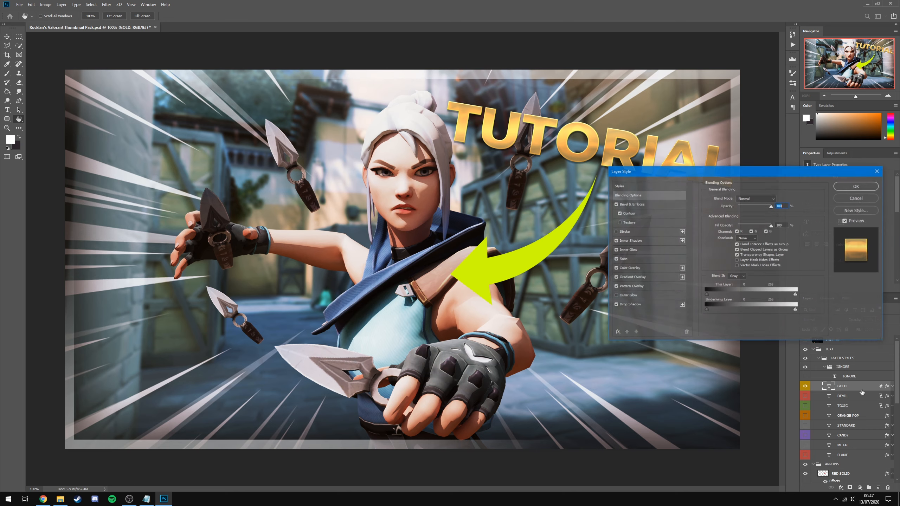
pyautogui.click(653, 306)
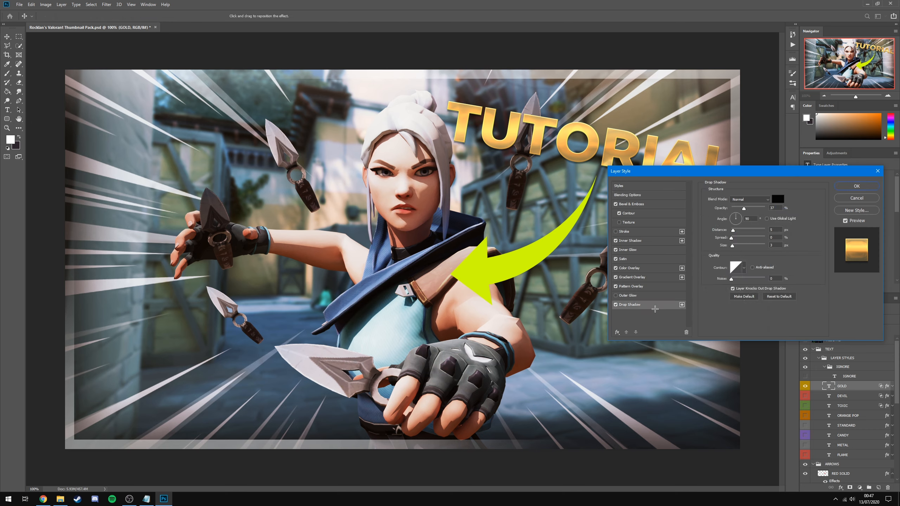
pyautogui.moveTo(728, 172); pyautogui.dragTo(601, 226)
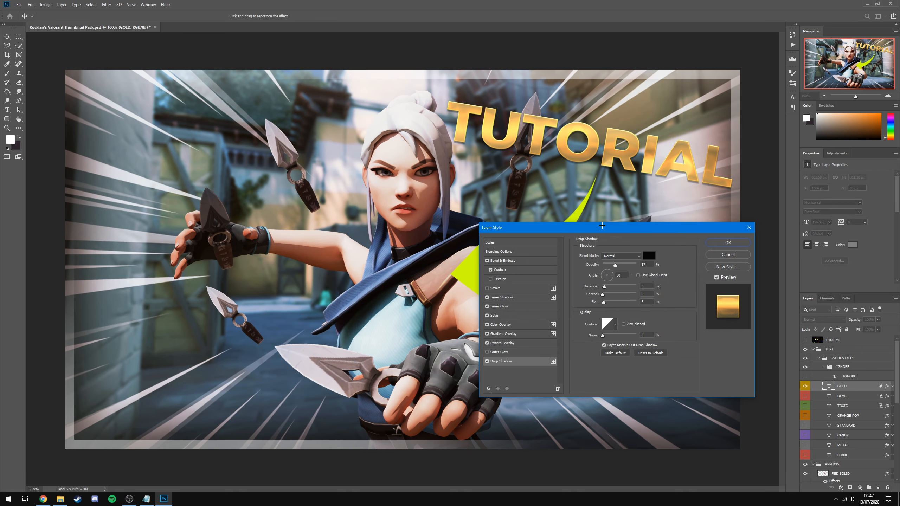
pyautogui.moveTo(634, 228); pyautogui.dragTo(506, 233)
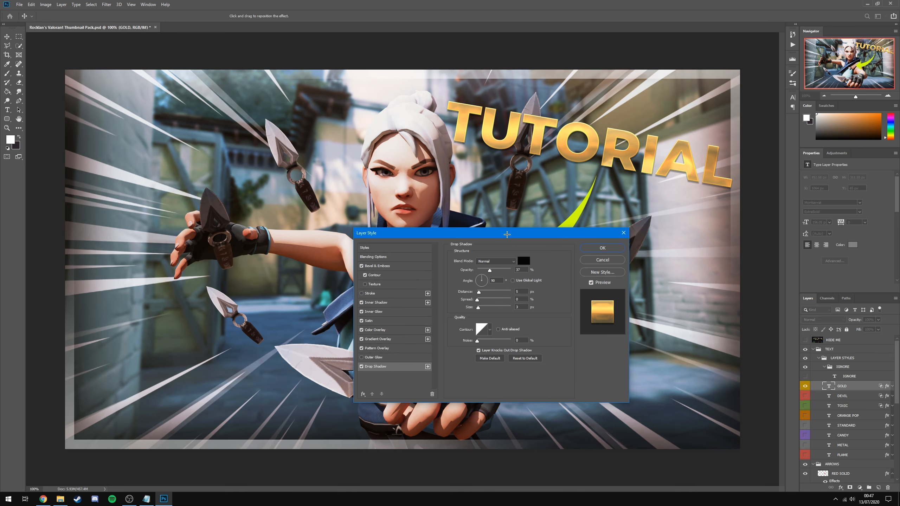
pyautogui.moveTo(489, 270); pyautogui.dragTo(555, 275)
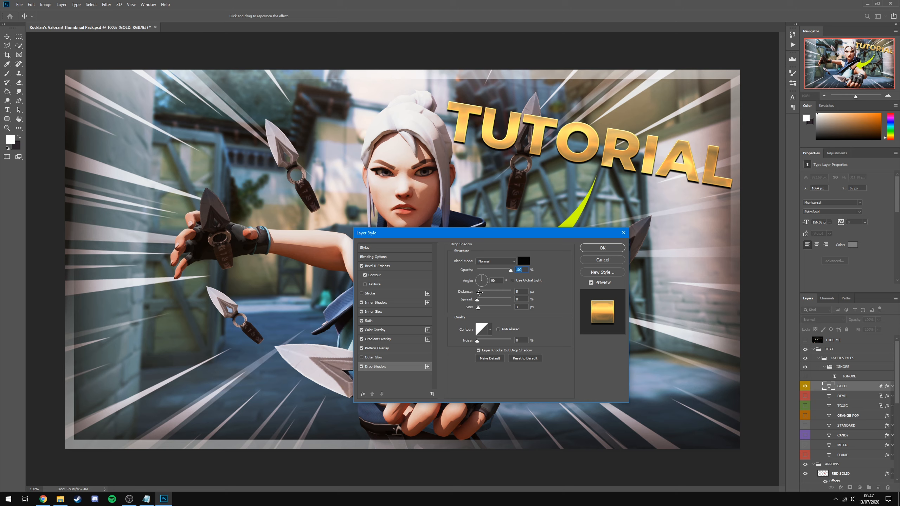
# Increase the distance and spread of the gold text's drop shadow, with a size of 43 px and an angle of 133°
pyautogui.moveTo(479, 292)
pyautogui.mouseDown()
pyautogui.moveTo(496, 294)
pyautogui.moveTo(480, 296)
pyautogui.mouseUp()
pyautogui.moveTo(478, 308); pyautogui.dragTo(483, 300)
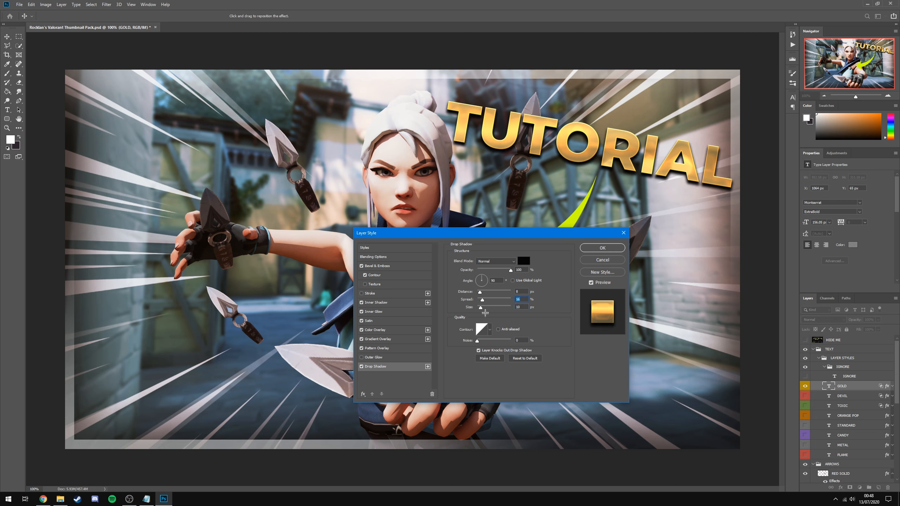
pyautogui.moveTo(481, 308); pyautogui.dragTo(485, 300)
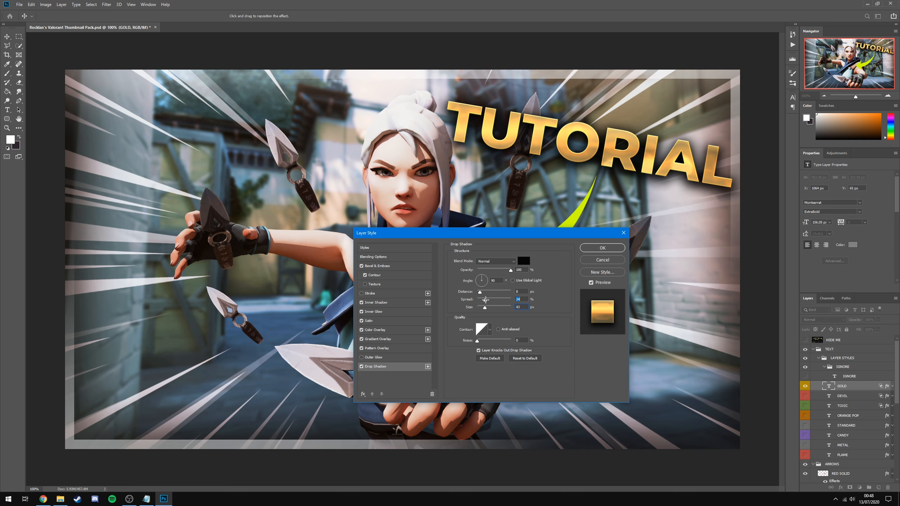
pyautogui.moveTo(503, 233); pyautogui.dragTo(375, 218)
pyautogui.moveTo(351, 266); pyautogui.dragTo(359, 272)
pyautogui.click(348, 263)
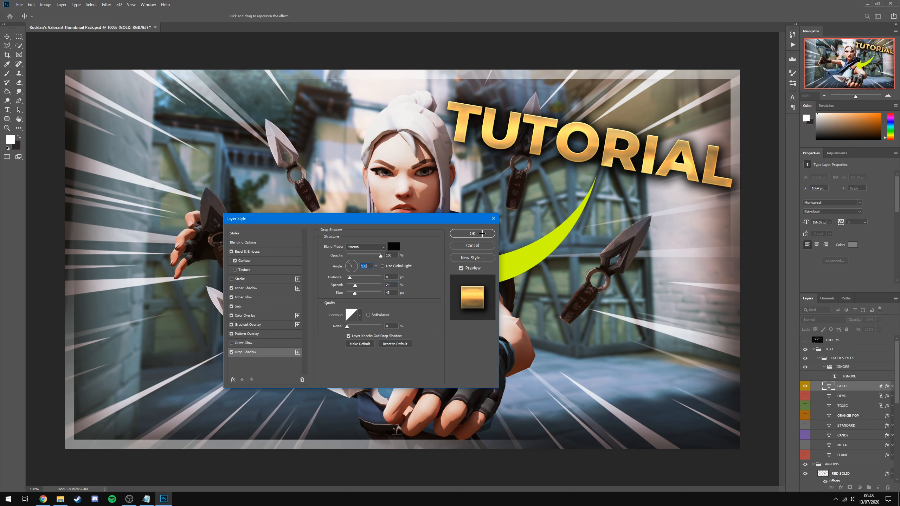
pyautogui.click(482, 233)
# Add a black drop shadow with raised opacity to the RED SOLID arrow
pyautogui.scroll(-4, 866, 449)
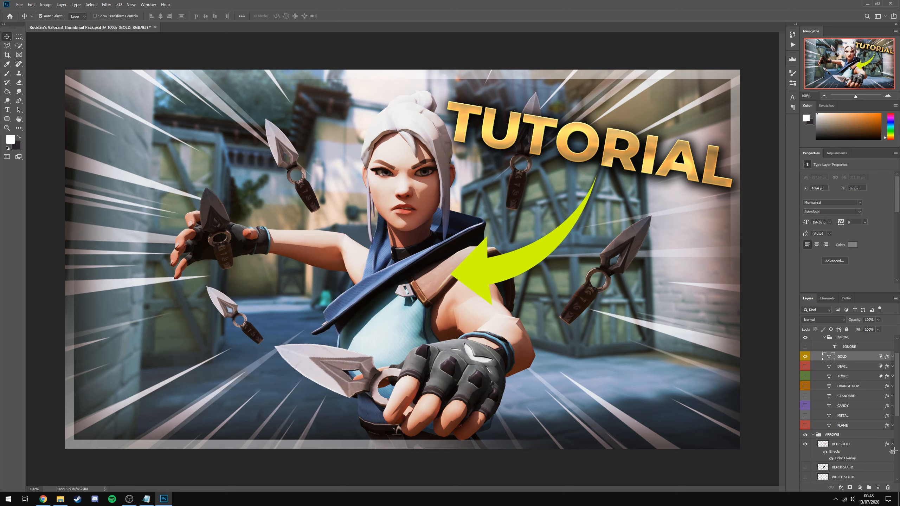
pyautogui.doubleClick(847, 408)
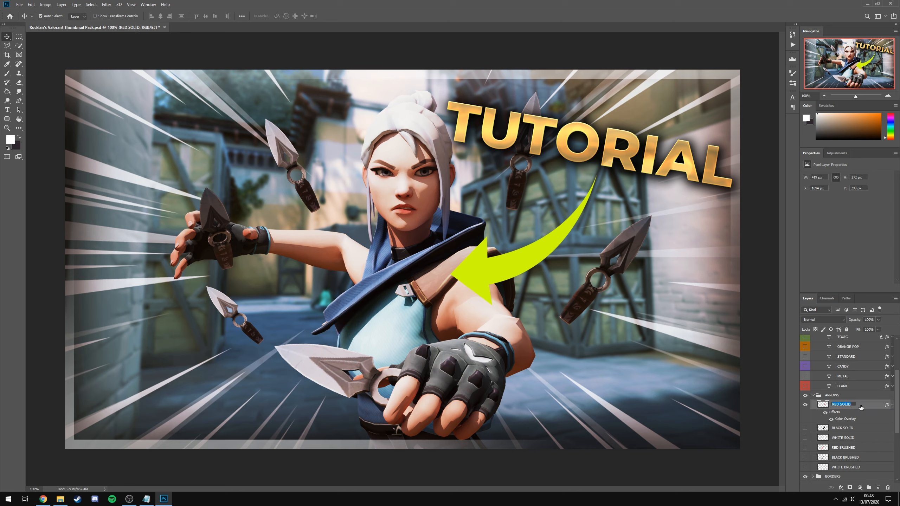
pyautogui.doubleClick(861, 408)
pyautogui.click(394, 247)
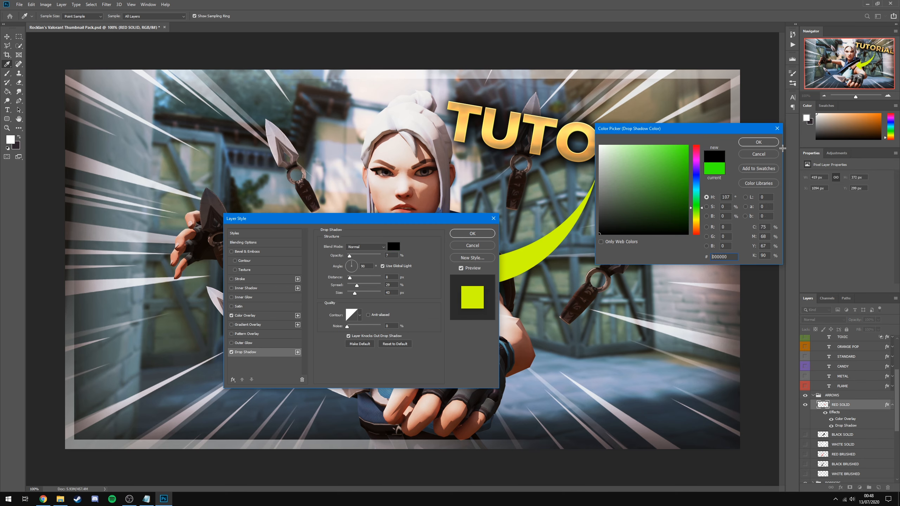
pyautogui.click(772, 144)
pyautogui.moveTo(351, 256); pyautogui.dragTo(378, 255)
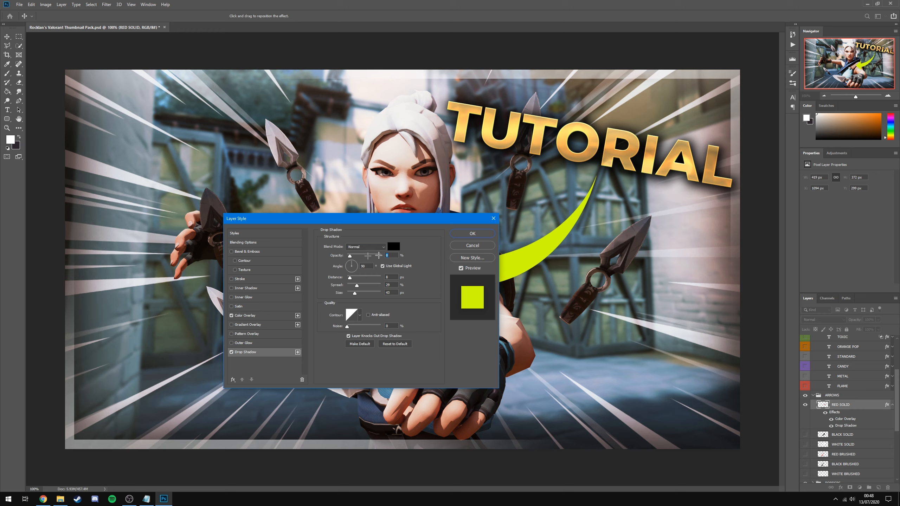
pyautogui.click(482, 234)
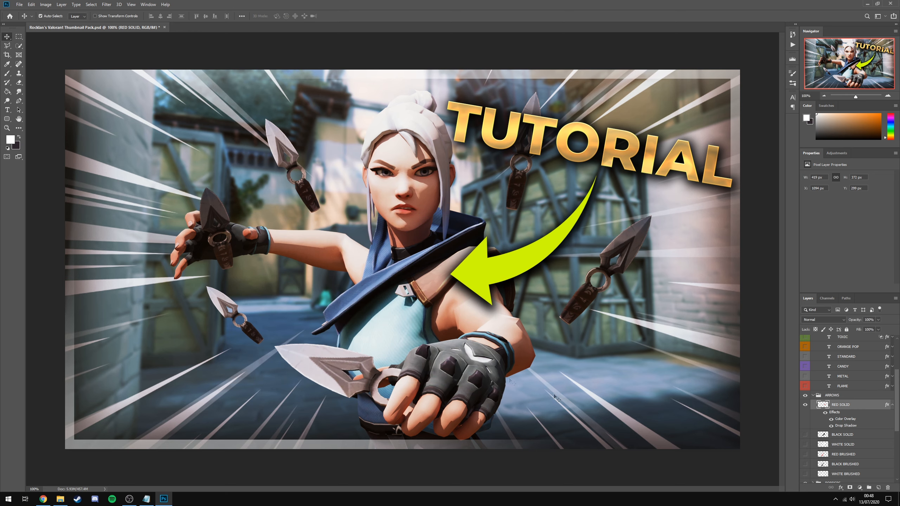
# Add a subtle black drop shadow to the JETT 2 render with 22% opacity and reduced spread and size
pyautogui.scroll(-5, 834, 408)
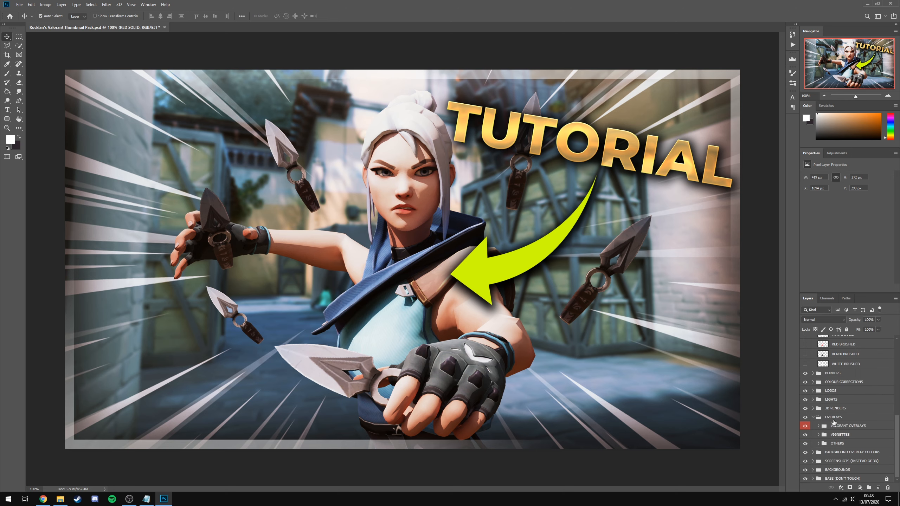
pyautogui.click(814, 408)
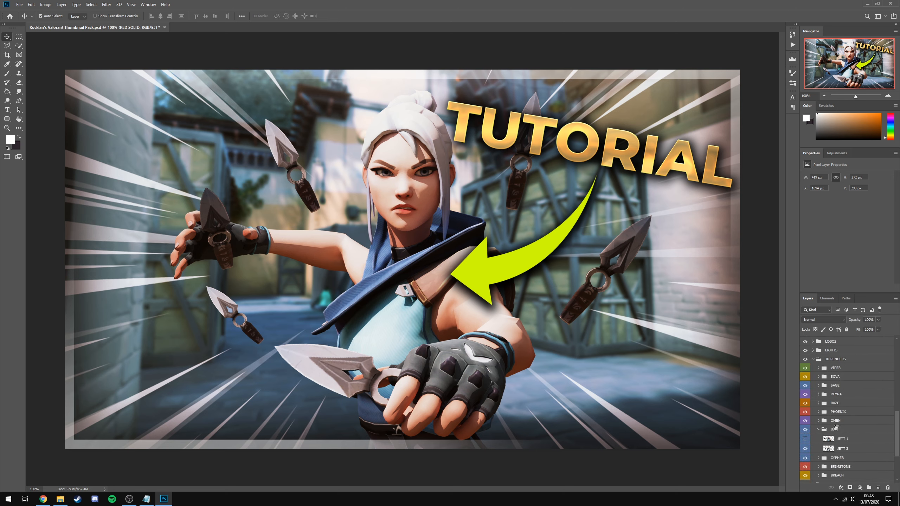
pyautogui.doubleClick(845, 448)
pyautogui.doubleClick(865, 449)
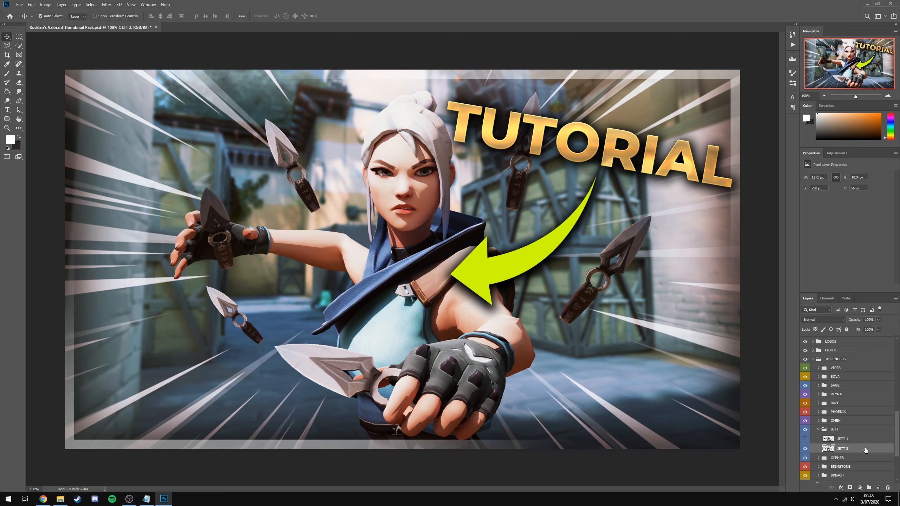
pyautogui.click(248, 352)
pyautogui.moveTo(385, 222); pyautogui.dragTo(341, 316)
pyautogui.moveTo(338, 351); pyautogui.dragTo(309, 349)
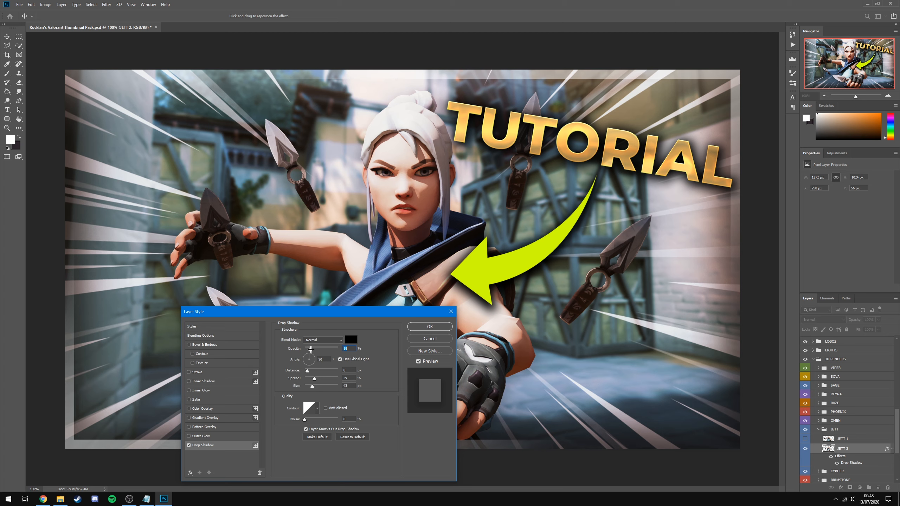
pyautogui.moveTo(311, 349); pyautogui.dragTo(312, 349)
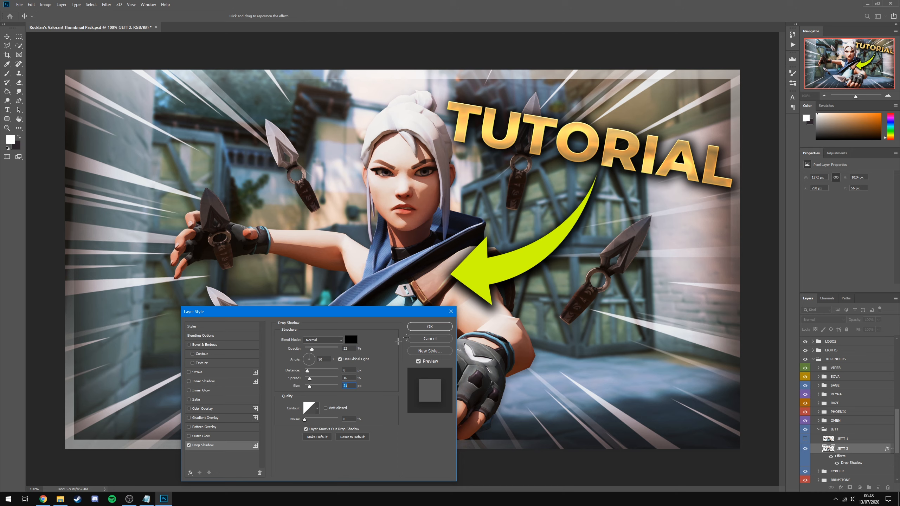
pyautogui.press('Return')
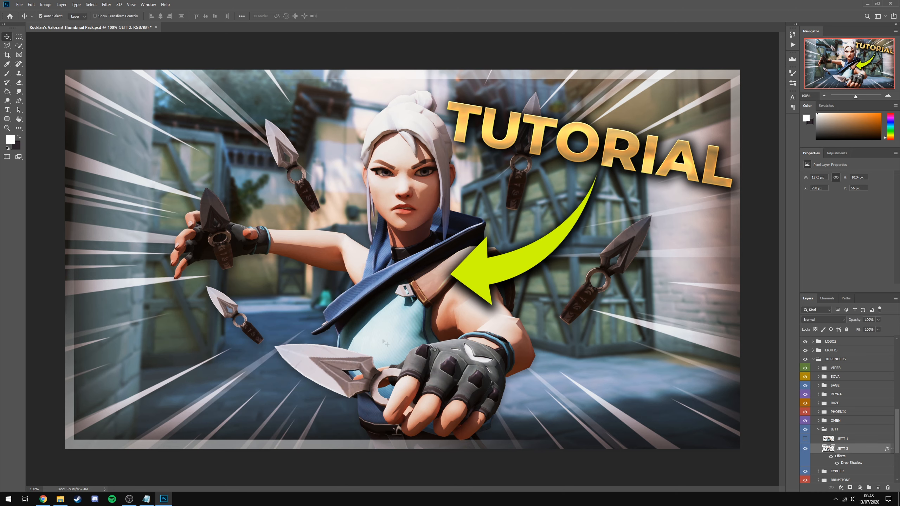
# Collapse the 3D RENDERS, ARROWS, TEXT and OVERLAYS groups, and select the TEXT group
pyautogui.click(837, 464)
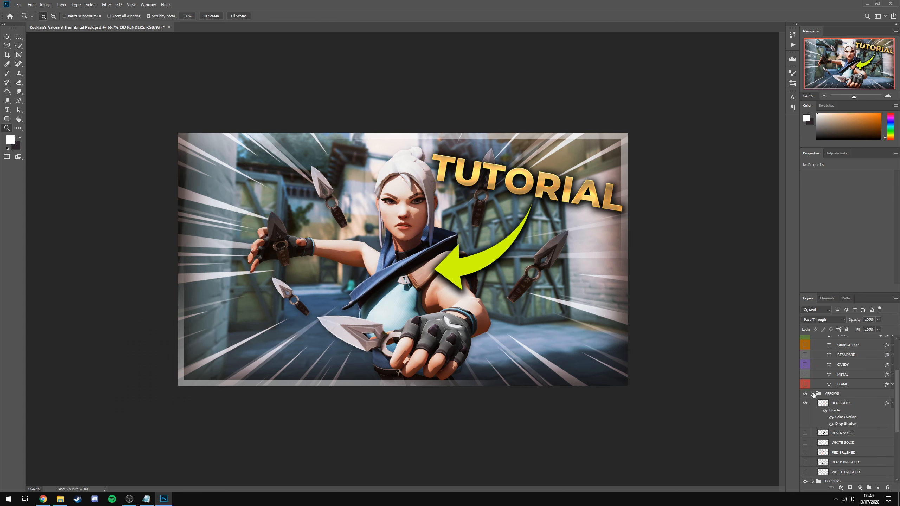
pyautogui.click(813, 395)
pyautogui.scroll(5, 846, 432)
pyautogui.click(813, 350)
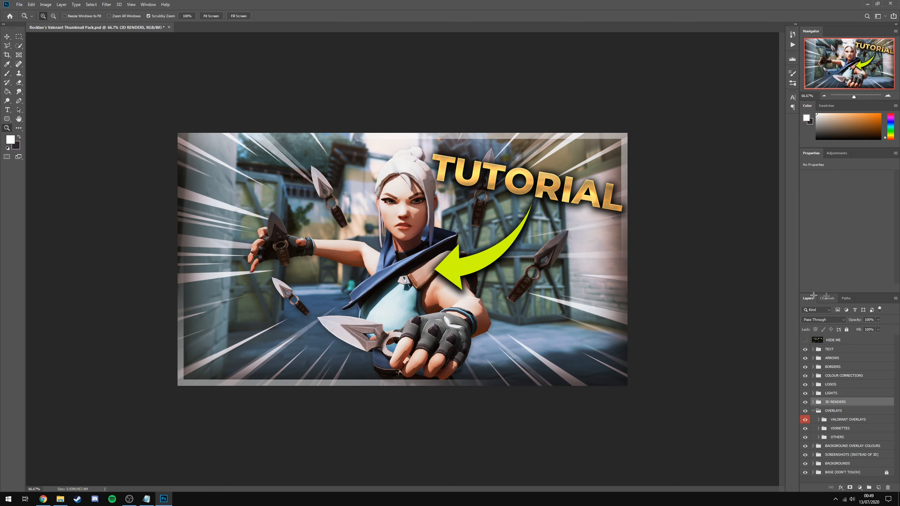
pyautogui.click(817, 412)
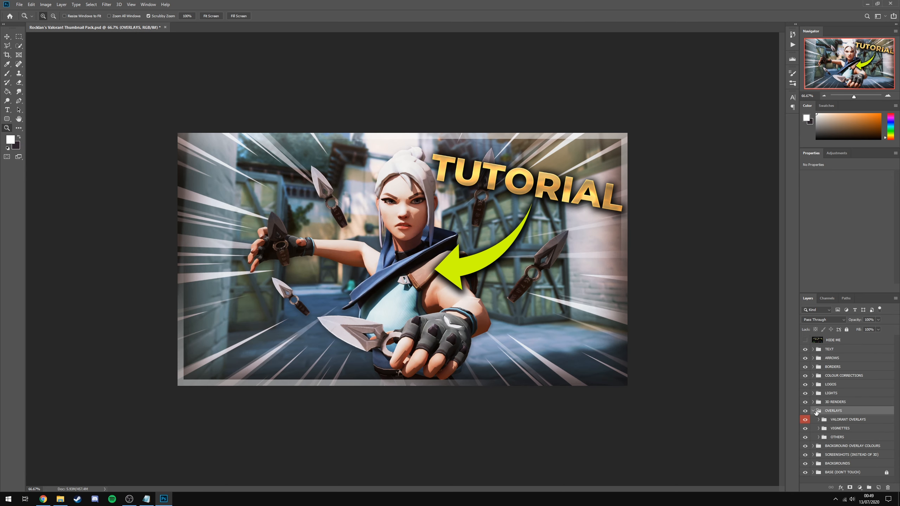
pyautogui.click(830, 464)
pyautogui.click(835, 350)
pyautogui.click(813, 411)
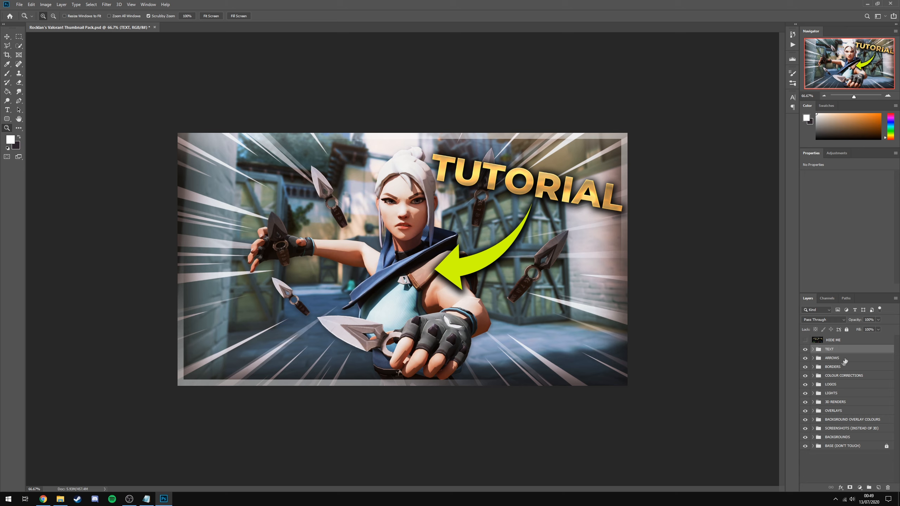
# Add a Curves adjustment above the TEXT group and shape an S-curve with points at about 73/56 and 183/200
pyautogui.click(860, 488)
pyautogui.click(860, 490)
pyautogui.click(860, 490)
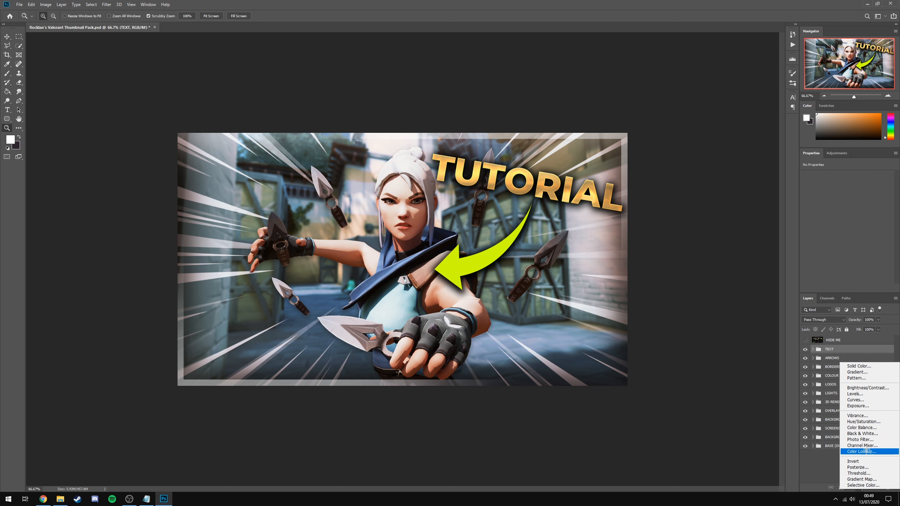
pyautogui.click(864, 399)
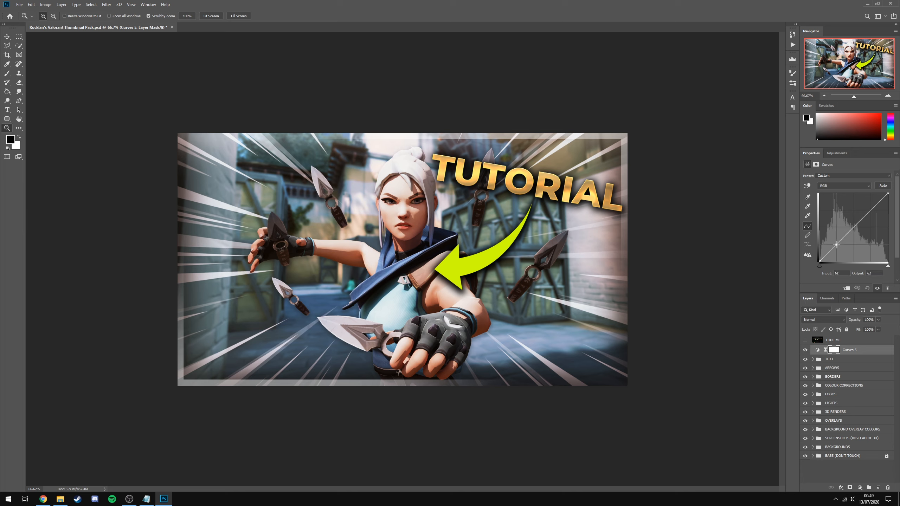
pyautogui.moveTo(839, 243); pyautogui.dragTo(840, 248)
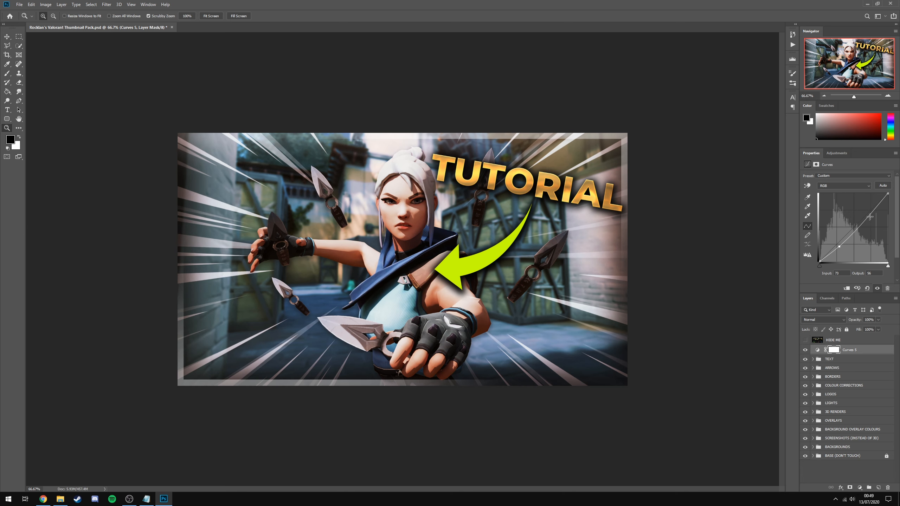
pyautogui.moveTo(869, 215); pyautogui.dragTo(869, 208)
# Compare the thumbnail with and without the Curves adjustment, and leave the adjustment hidden
pyautogui.click(805, 350)
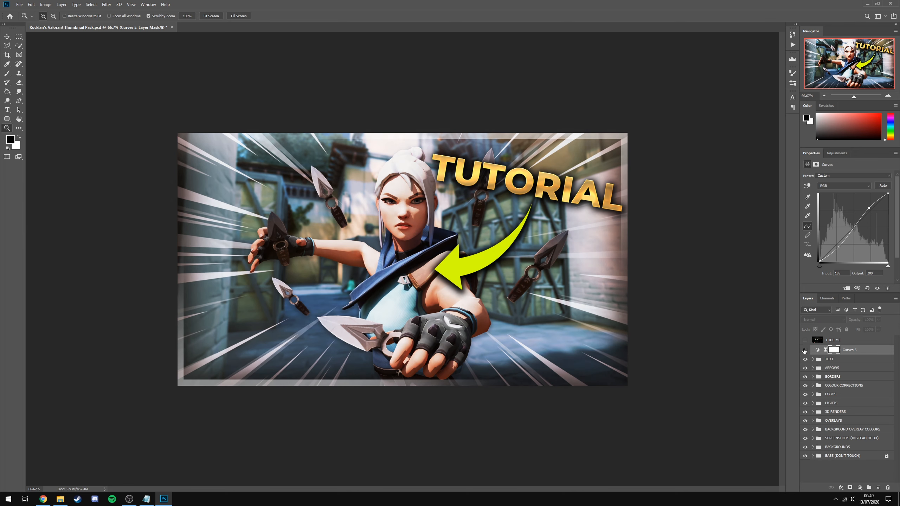
pyautogui.click(805, 350)
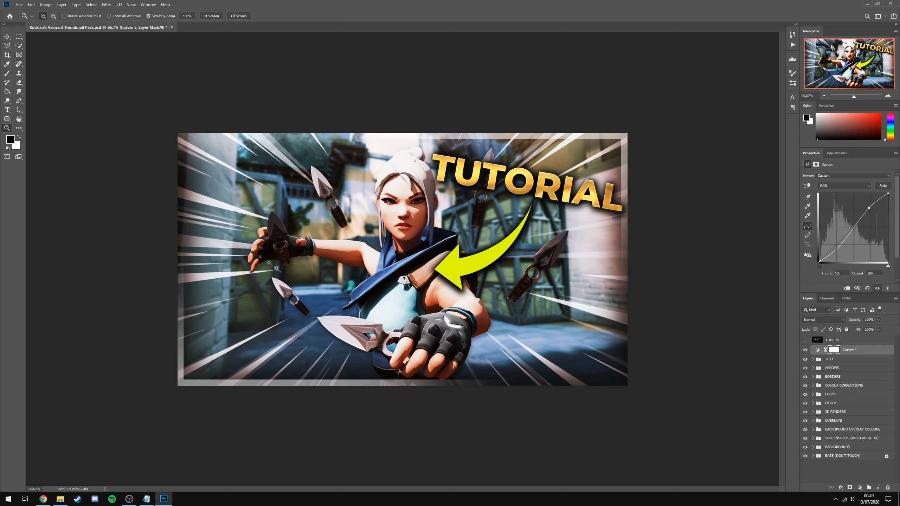
pyautogui.click(385, 244)
pyautogui.keyDown('alt'); pyautogui.click(385, 244); pyautogui.keyUp('alt')
pyautogui.click(805, 350)
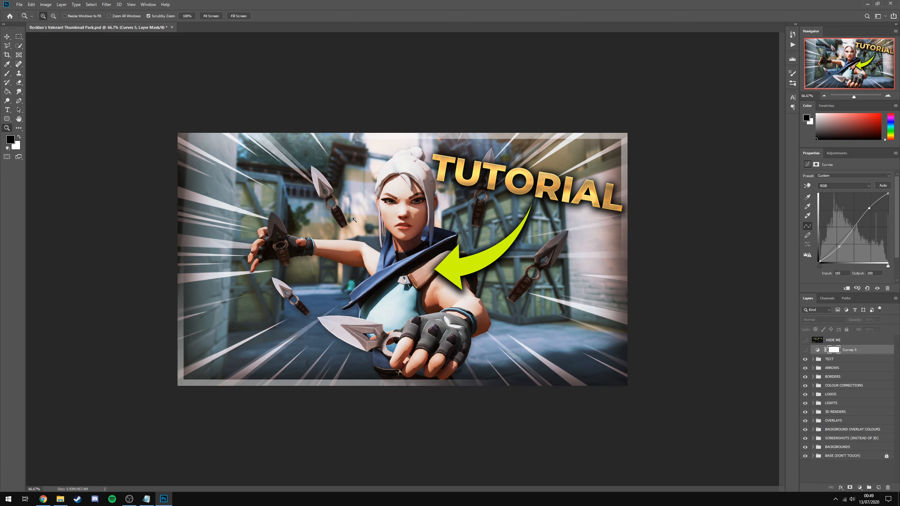
pyautogui.click(431, 220)
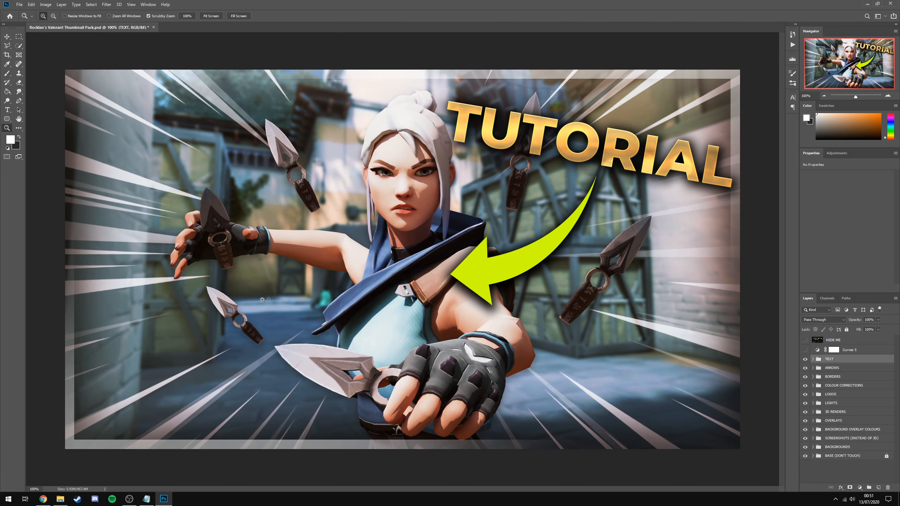
# Start saving a copy of the thumbnail in the Valorant Thumbnail Pack folder, with PNG as the file format
pyautogui.click(19, 4)
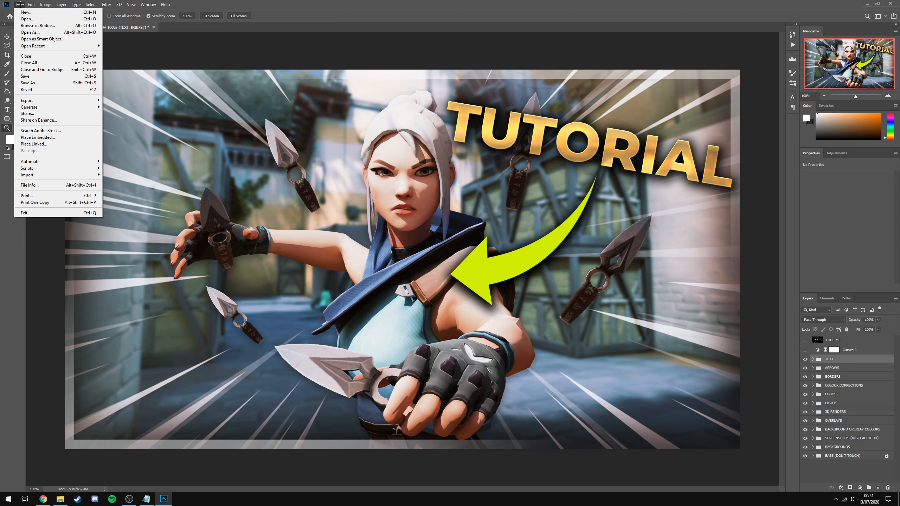
pyautogui.click(46, 83)
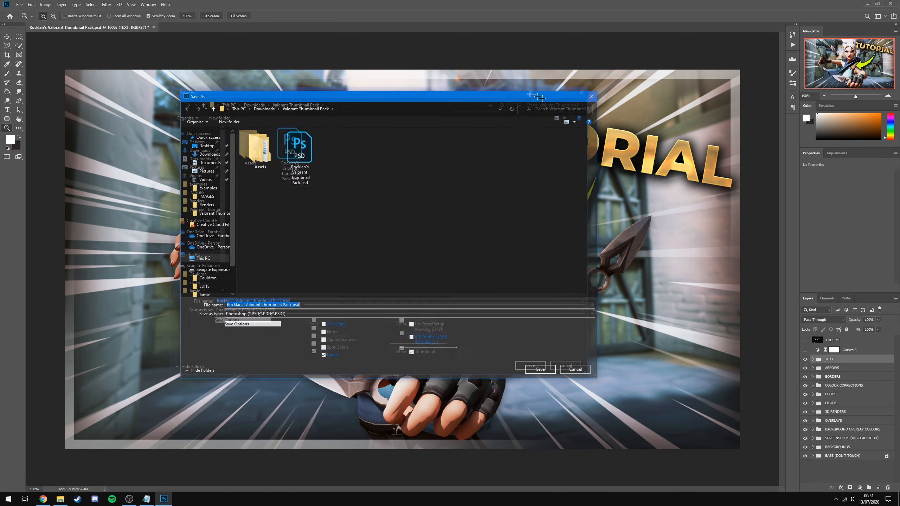
pyautogui.moveTo(540, 97); pyautogui.dragTo(551, 108)
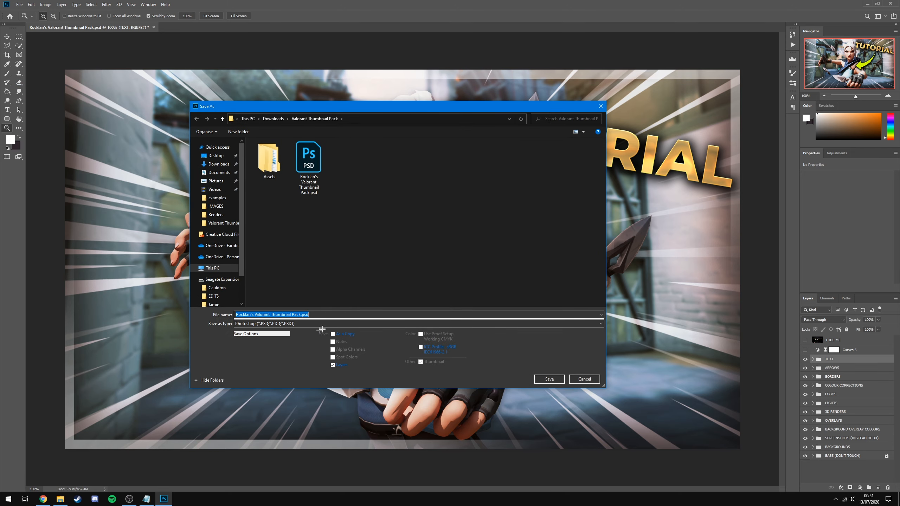
pyautogui.moveTo(296, 109); pyautogui.dragTo(312, 112)
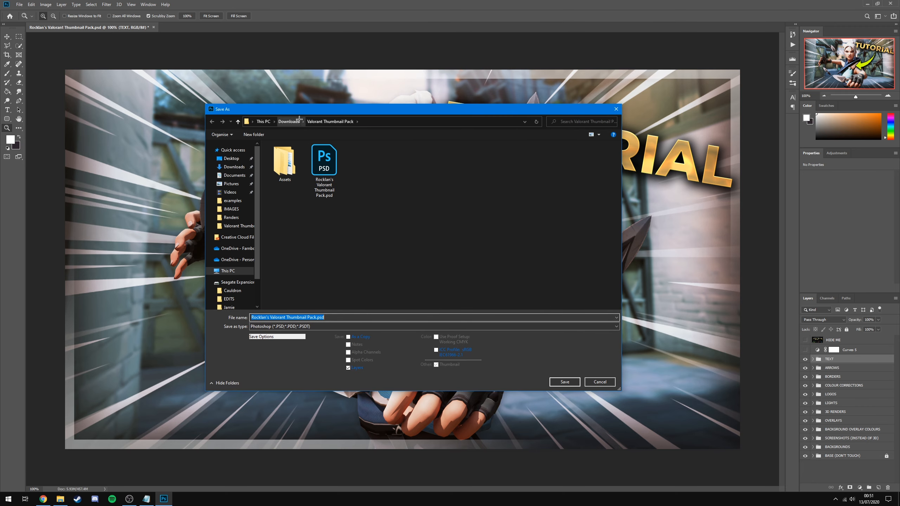
pyautogui.click(312, 326)
pyautogui.click(286, 422)
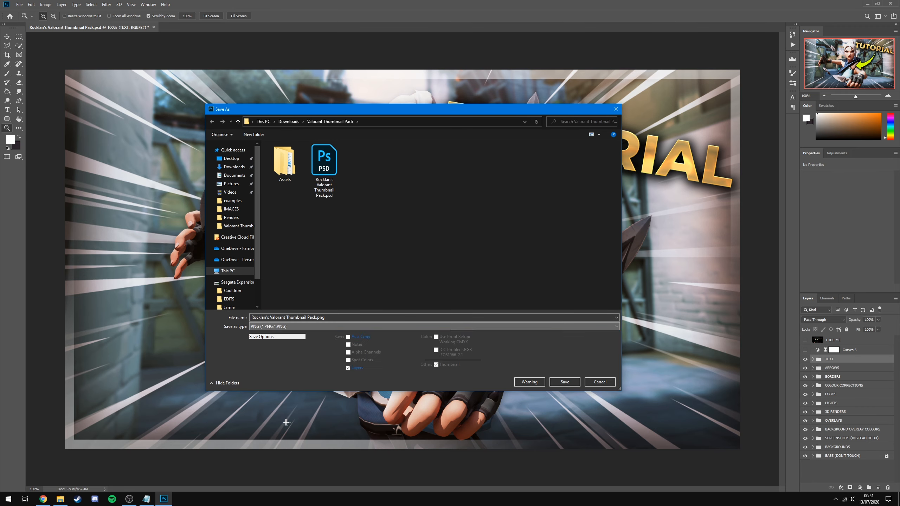
pyautogui.click(330, 318)
pyautogui.click(325, 279)
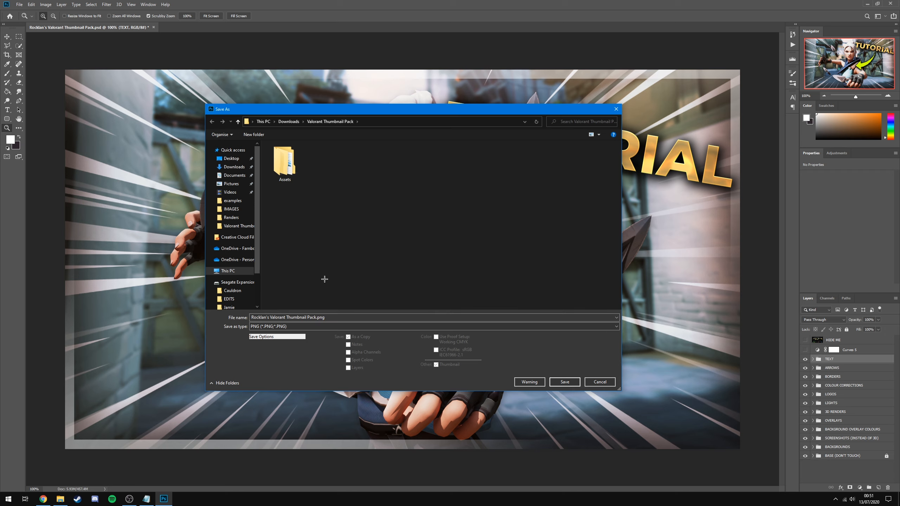
pyautogui.click(325, 318)
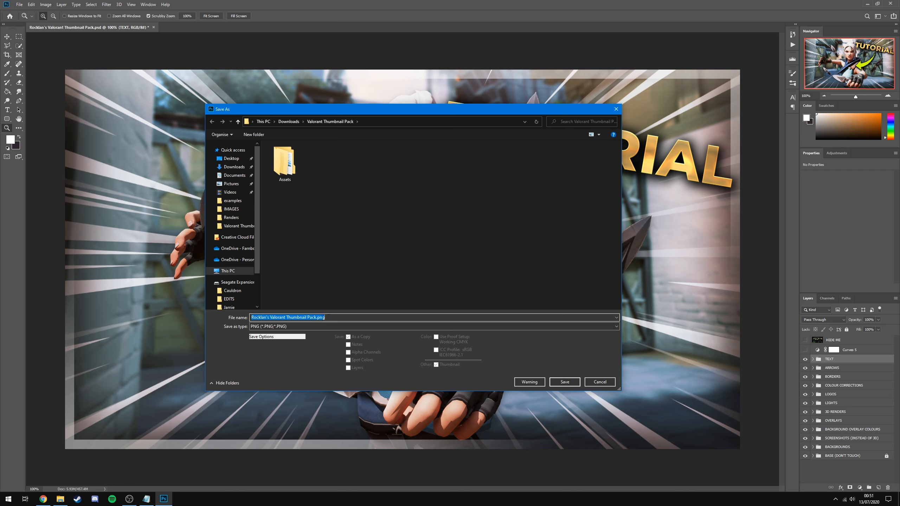
pyautogui.click(357, 321)
pyautogui.moveTo(328, 317); pyautogui.dragTo(195, 310)
pyautogui.click(336, 298)
pyautogui.click(343, 315)
# Try JPEG as the save format and return the format to PNG
pyautogui.click(324, 325)
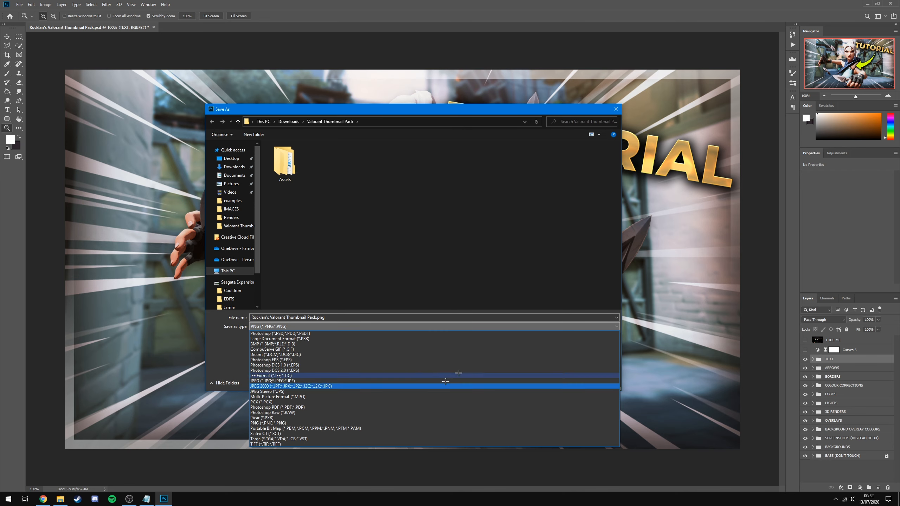
pyautogui.click(276, 381)
pyautogui.click(276, 326)
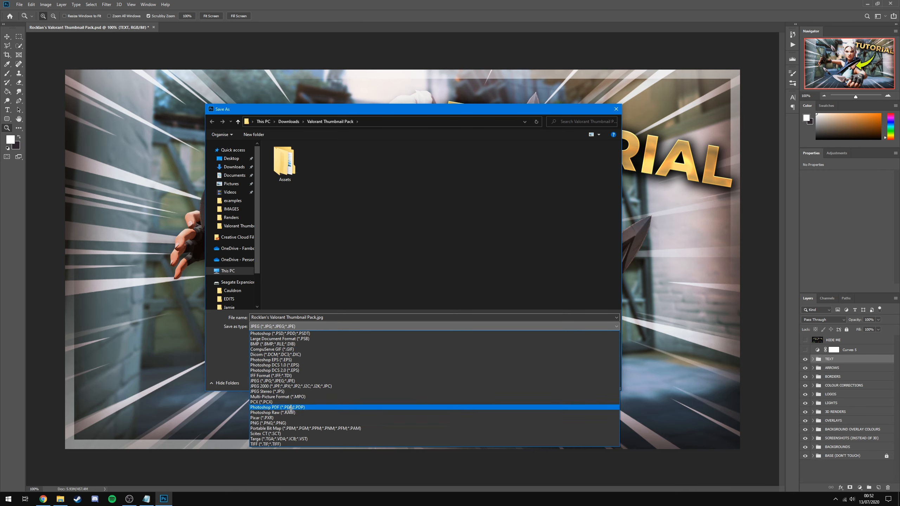
pyautogui.click(275, 423)
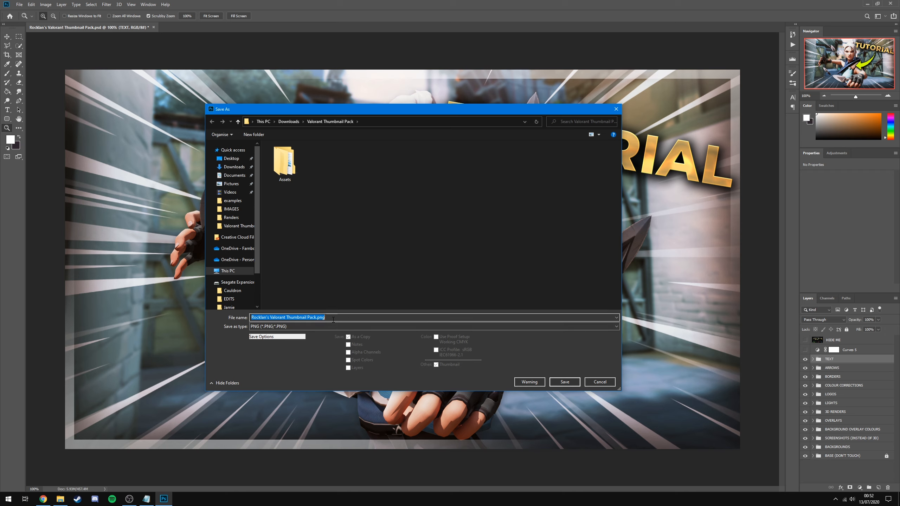
# Name the file tutorialthumbnail and save the PNG with the Large file size (Fastest saving) option
pyautogui.write('tutorialthumbnail')
pyautogui.click(563, 382)
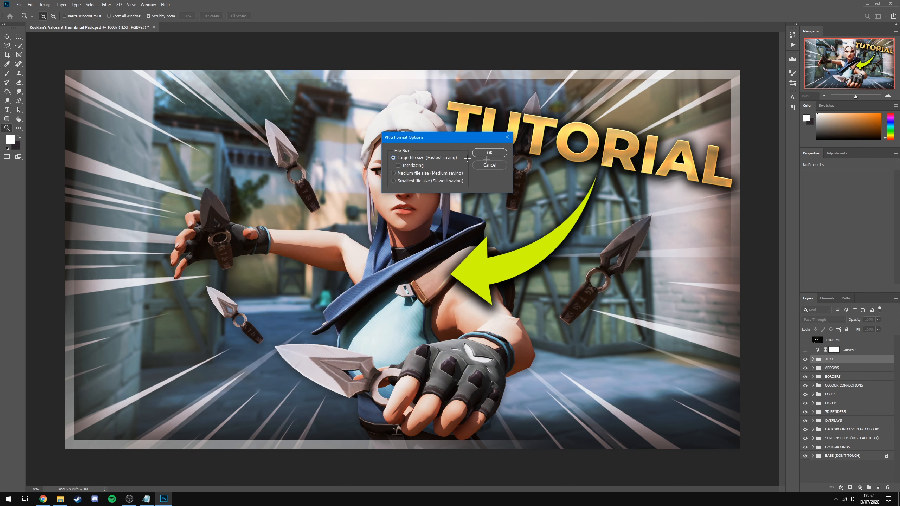
pyautogui.click(488, 153)
# Switch to the Valorant Thumbnail Pack folder in File Explorer, preview tutorialthumbnail.png, and close the preview
pyautogui.hotkey('alt', 'Tab')
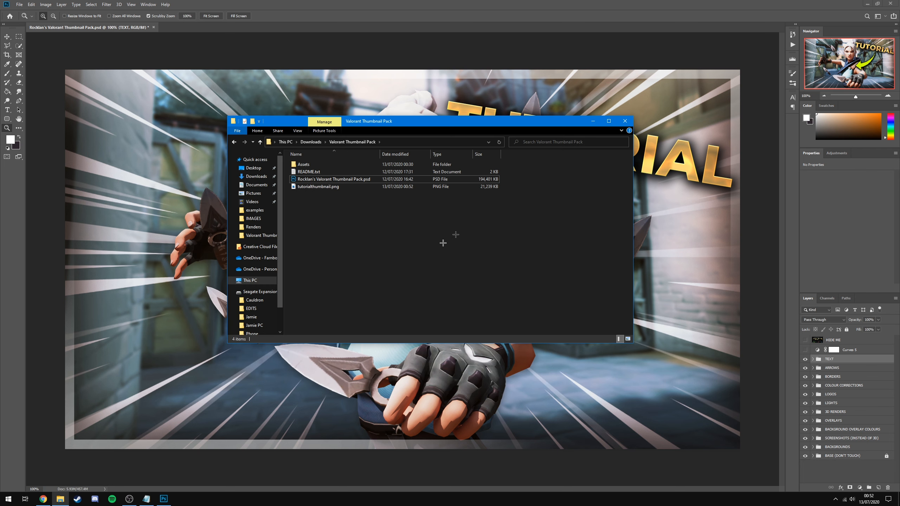
pyautogui.doubleClick(400, 187)
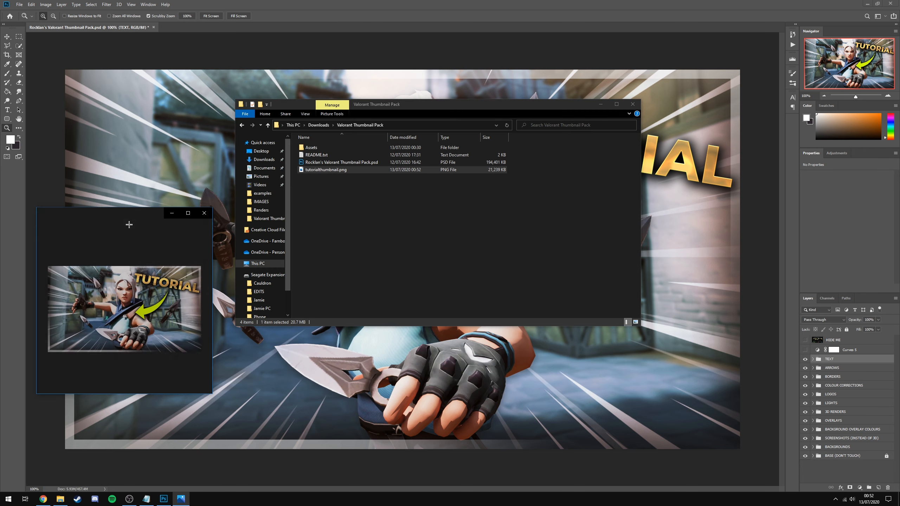
pyautogui.hotkey('alt', 'F4')
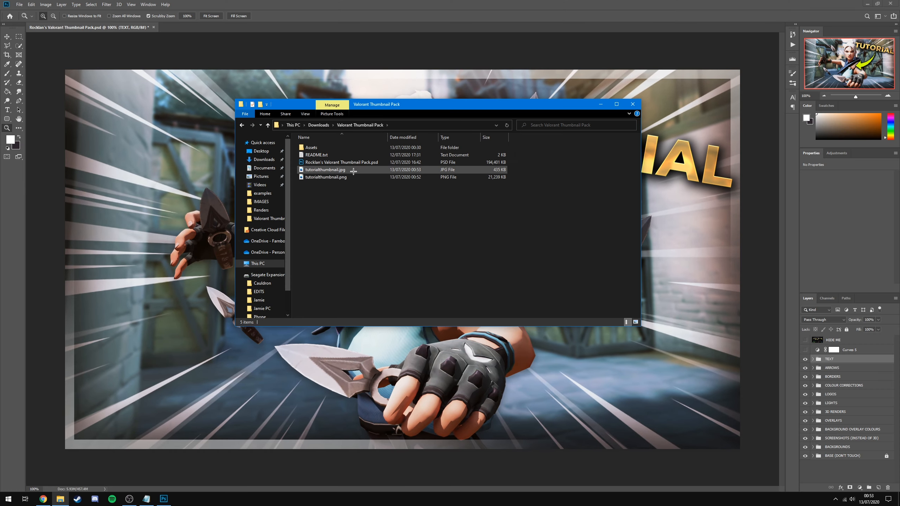
# Open tutorialthumbnail.png and tutorialthumbnail.jpg in Photos and arrange the two windows side by side
pyautogui.click(351, 170)
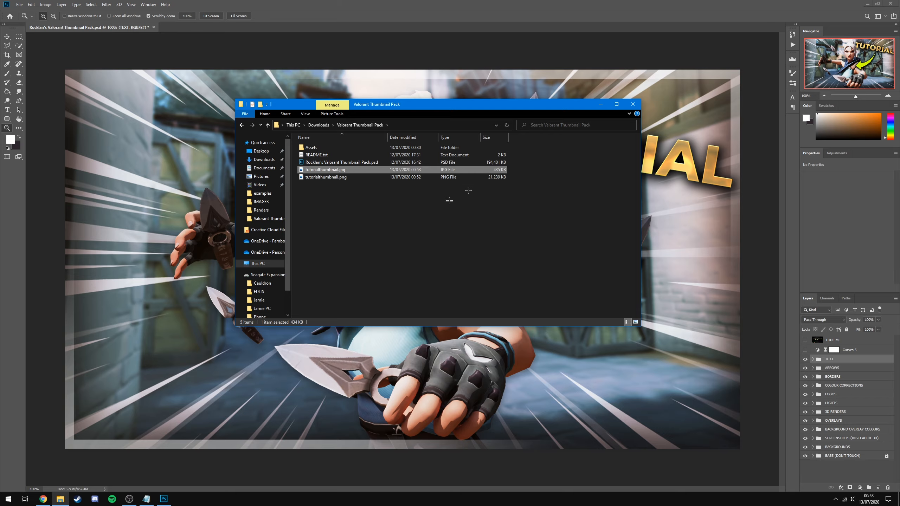
pyautogui.click(425, 177)
pyautogui.doubleClick(425, 177)
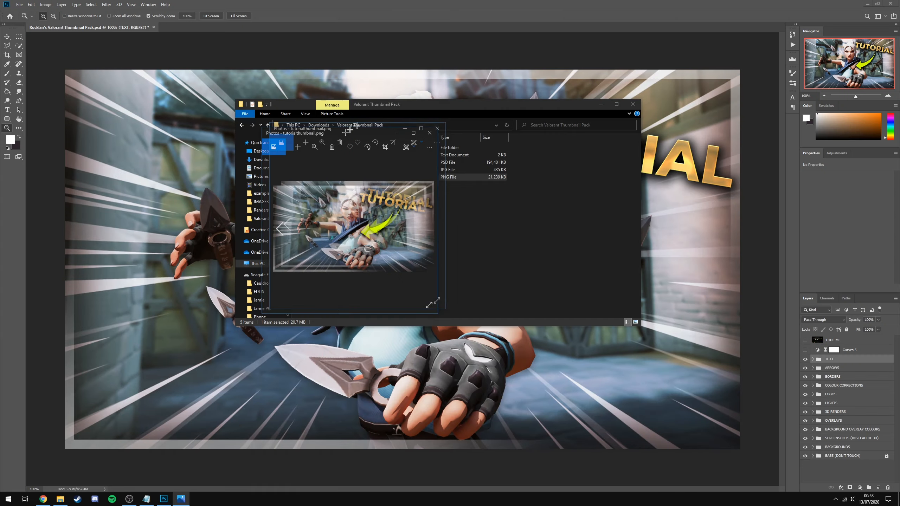
pyautogui.click(359, 170)
pyautogui.doubleClick(359, 172)
pyautogui.moveTo(492, 5); pyautogui.dragTo(899, 136)
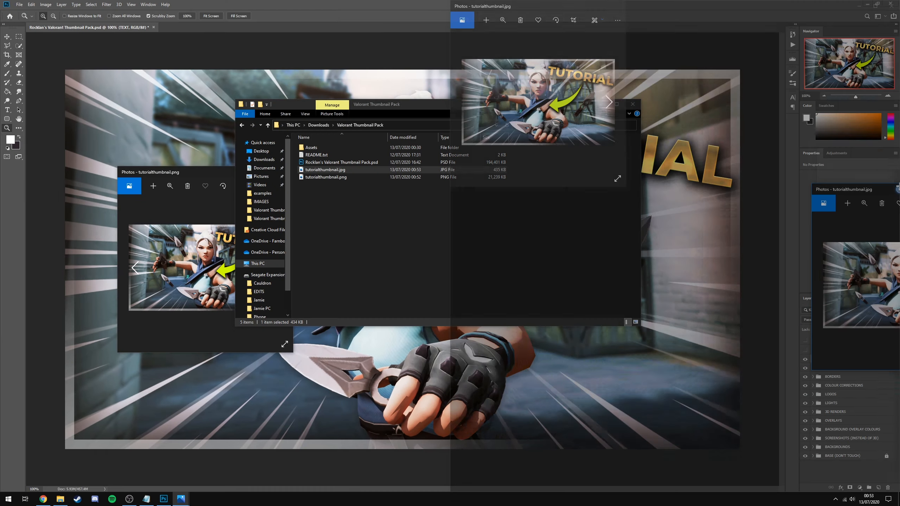
pyautogui.click(340, 138)
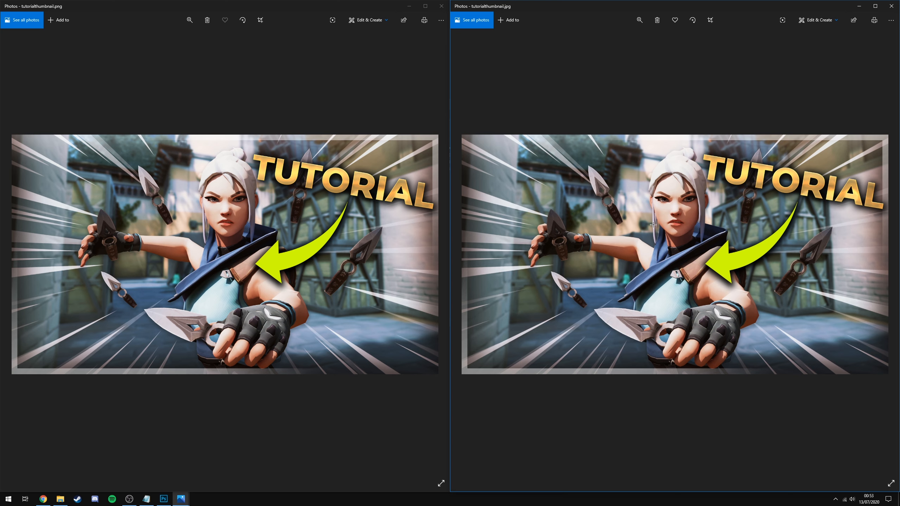
# Compare the image quality of the PNG and JPG thumbnails and close both image windows
pyautogui.click(394, 324)
pyautogui.click(605, 290)
pyautogui.click(350, 295)
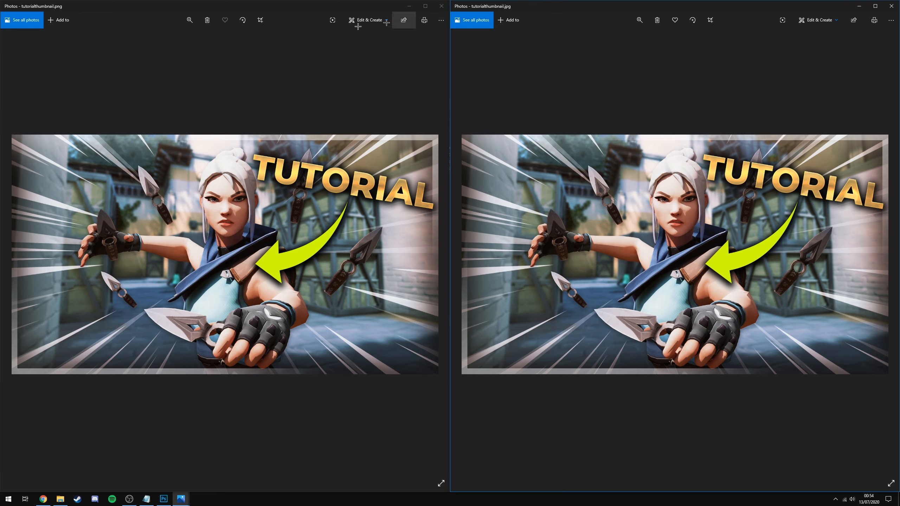
pyautogui.click(441, 6)
pyautogui.click(891, 6)
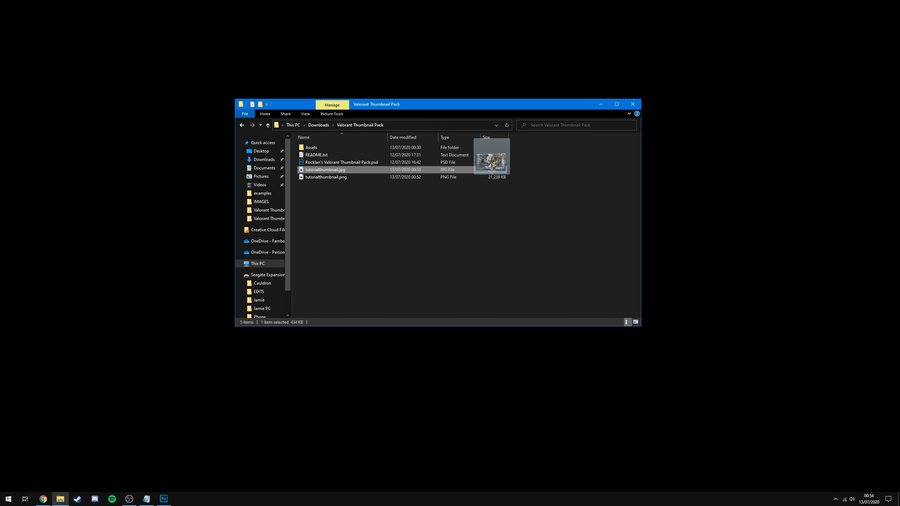
pyautogui.moveTo(490, 167); pyautogui.dragTo(348, 173)
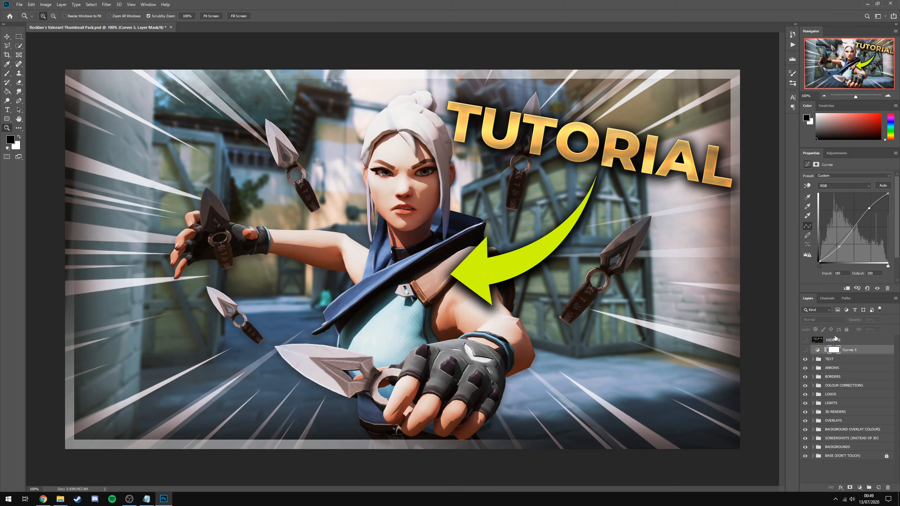